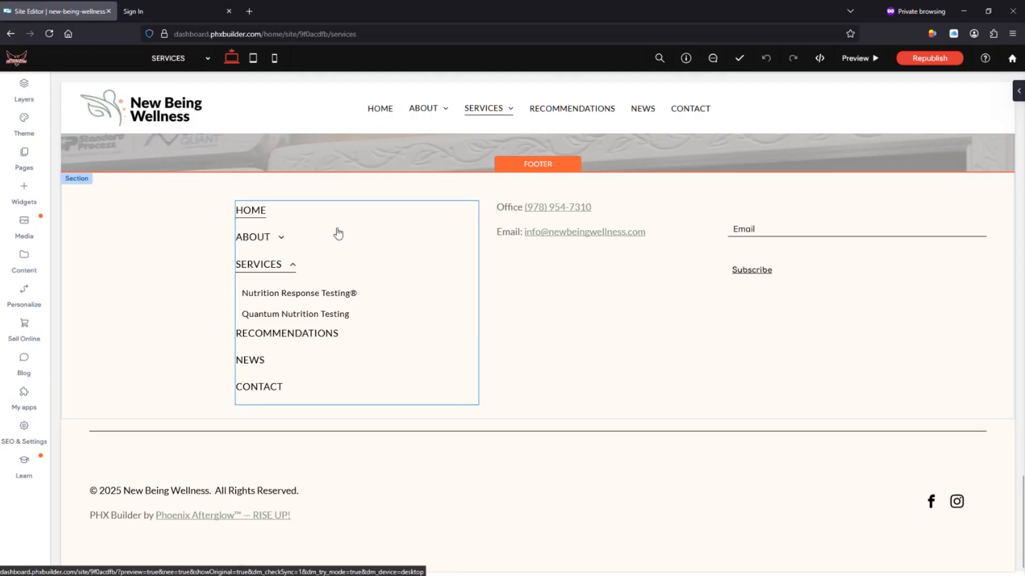
Step: Open the link settings of the footer's navigation menu and switch its items from site pages to custom links
{"action": "left_click", "coordinate": [385, 342]}
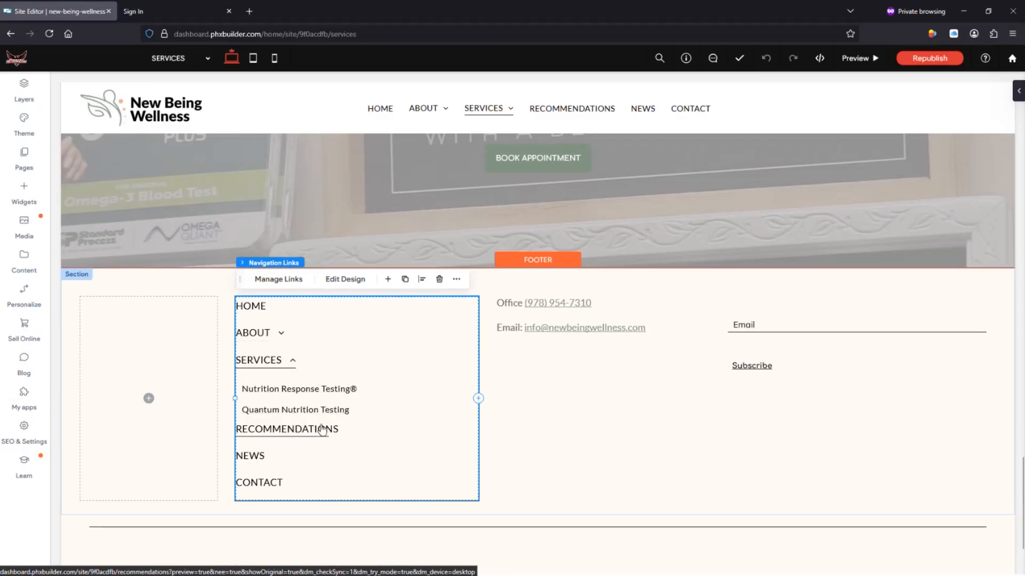
{"action": "left_click", "coordinate": [279, 279]}
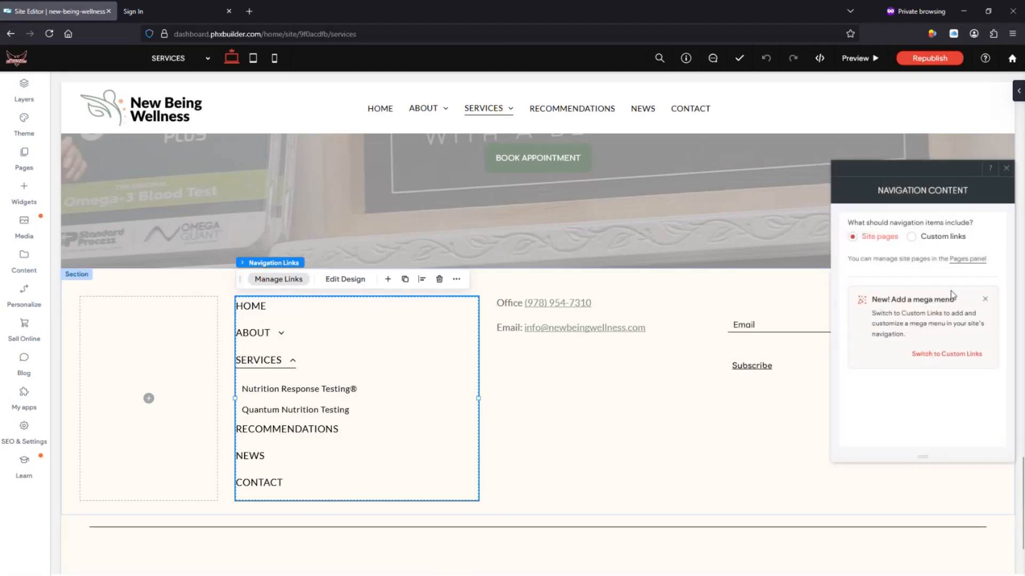
{"action": "left_click_drag", "start_coordinate": [900, 174], "coordinate": [654, 178]}
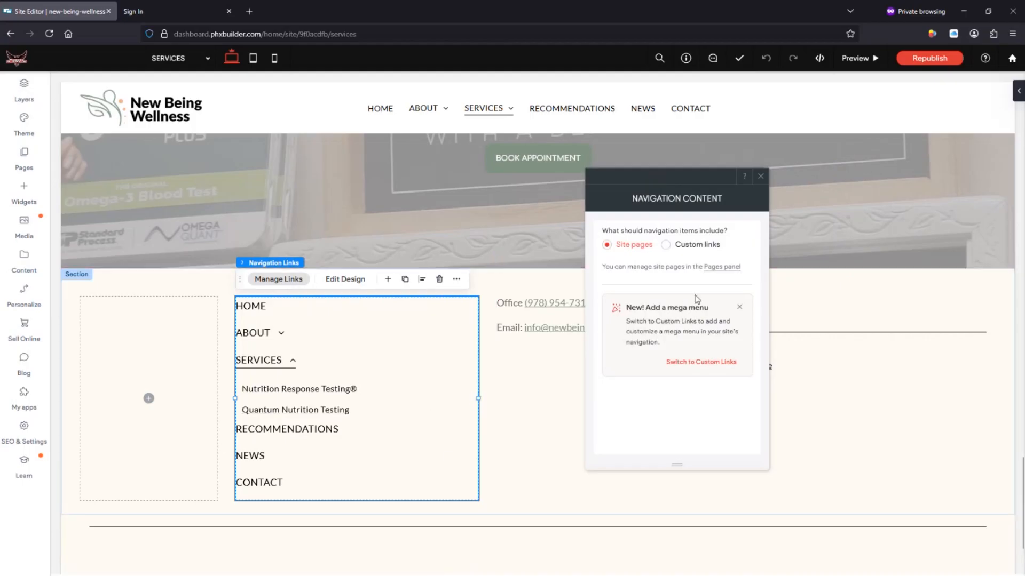
{"action": "left_click", "coordinate": [667, 246]}
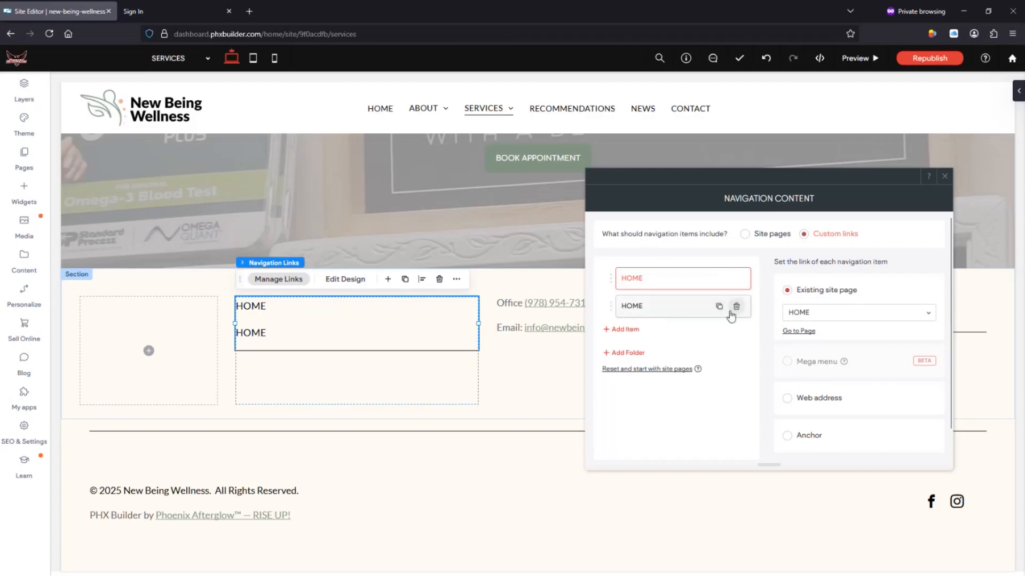
Step: Link the second footer navigation item to the existing ABOUT page and add a third item linked to SERVICES
{"action": "left_click", "coordinate": [647, 305]}
{"action": "left_click", "coordinate": [913, 309]}
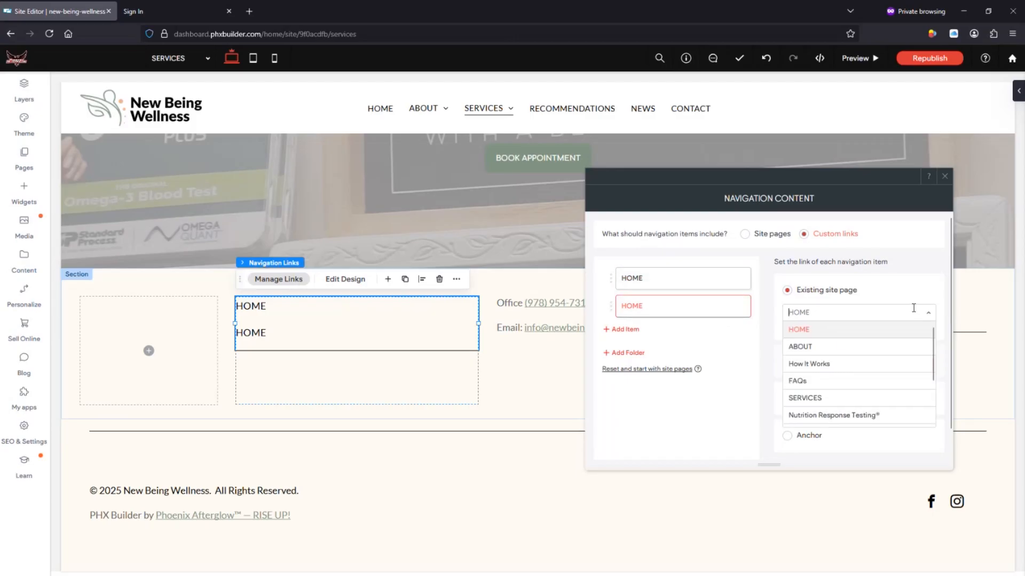
{"action": "left_click", "coordinate": [852, 347]}
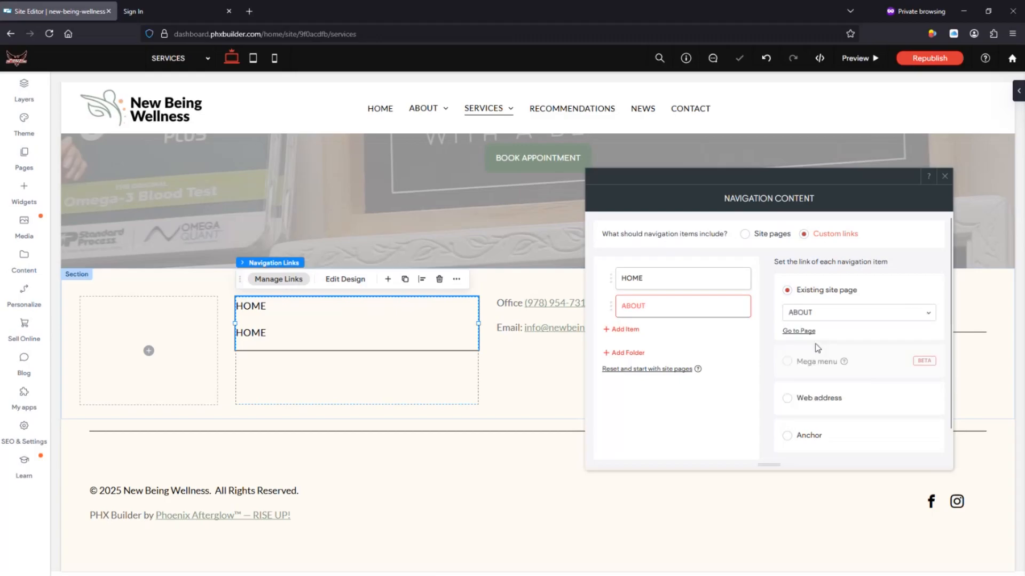
{"action": "left_click", "coordinate": [625, 331]}
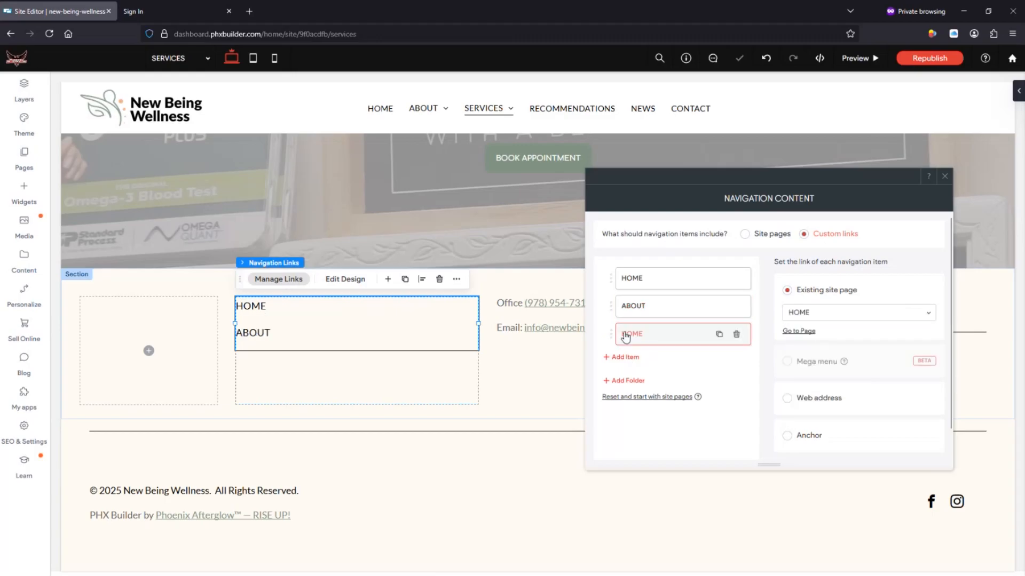
{"action": "left_click", "coordinate": [834, 315]}
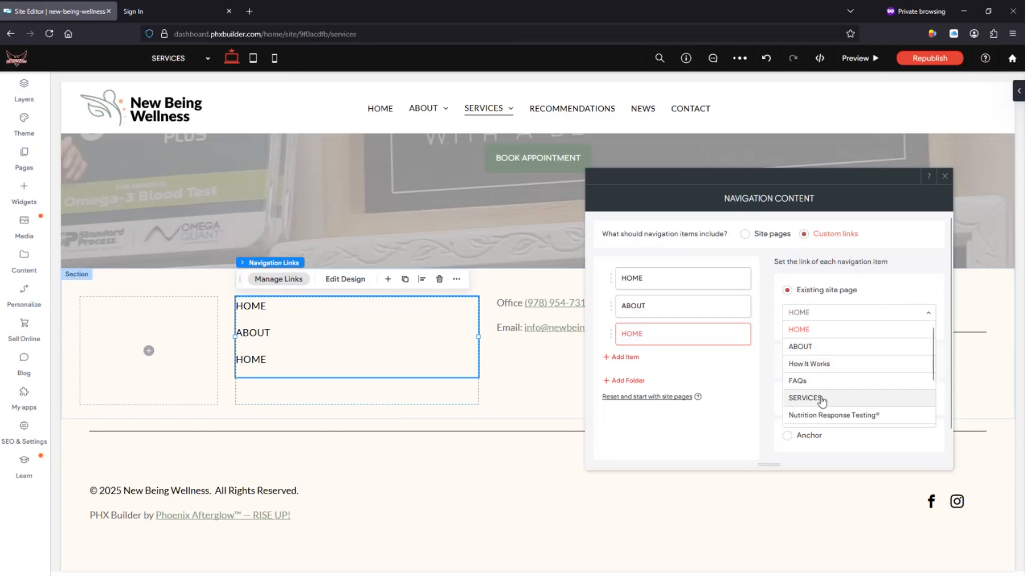
{"action": "left_click", "coordinate": [859, 398]}
Step: Add two more footer navigation items linked to the existing RECOMMENDATIONS and NEWS pages
{"action": "left_click", "coordinate": [624, 356]}
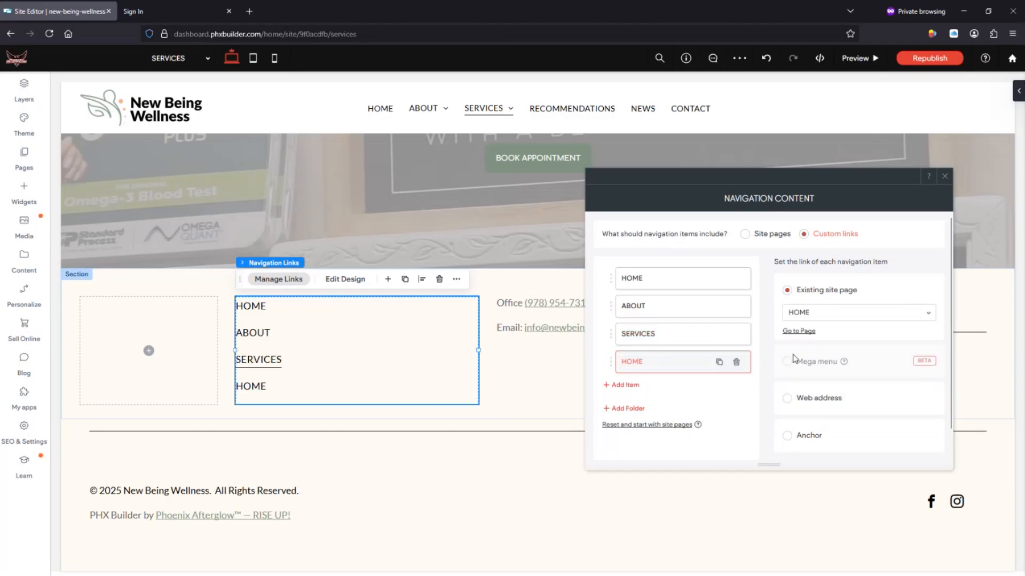
{"action": "left_click", "coordinate": [873, 312]}
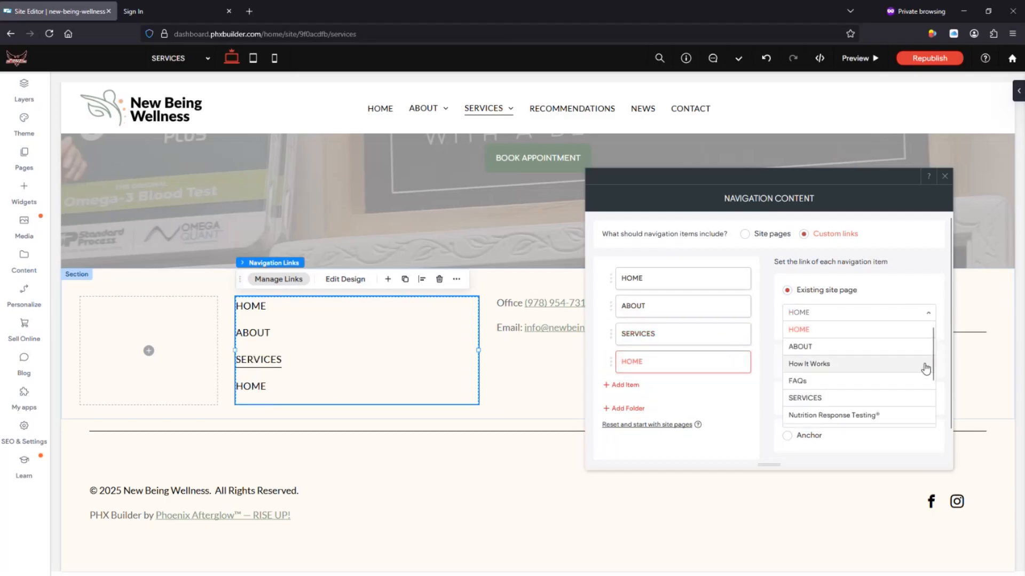
{"action": "scroll", "coordinate": [929, 368], "scroll_direction": "down", "scroll_amount": 3}
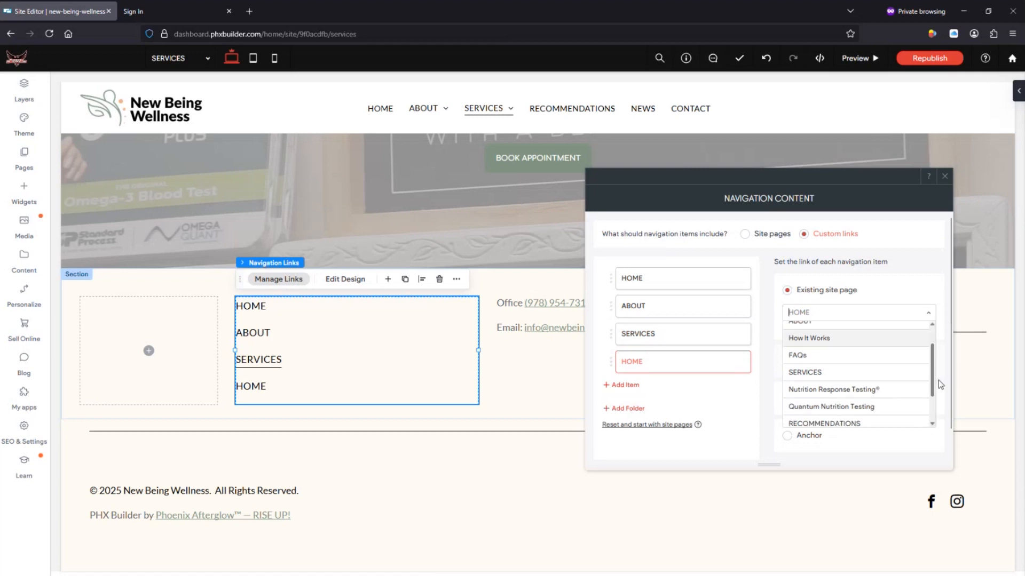
{"action": "left_click", "coordinate": [859, 414]}
{"action": "left_click", "coordinate": [624, 385]}
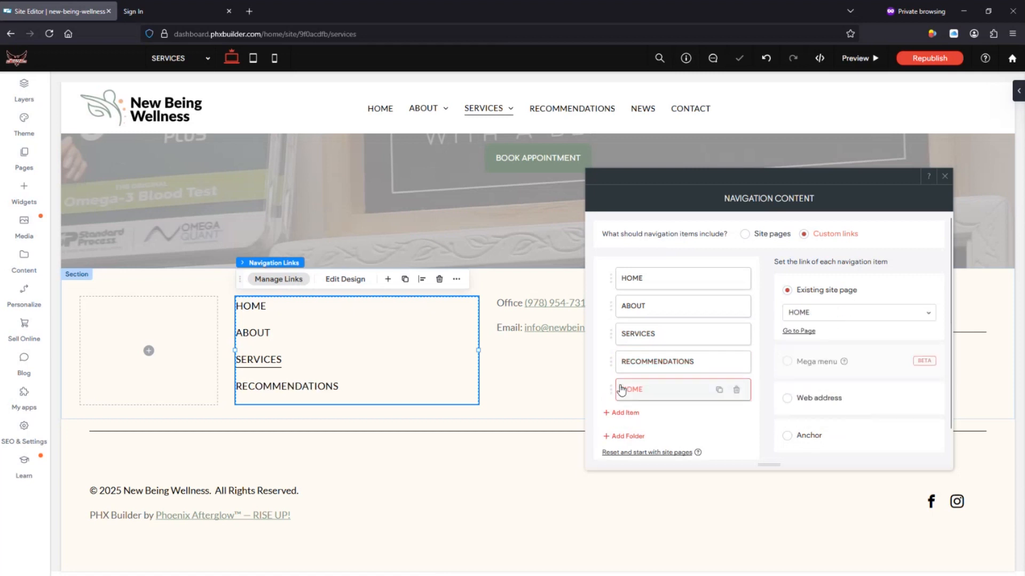
{"action": "left_click", "coordinate": [904, 316]}
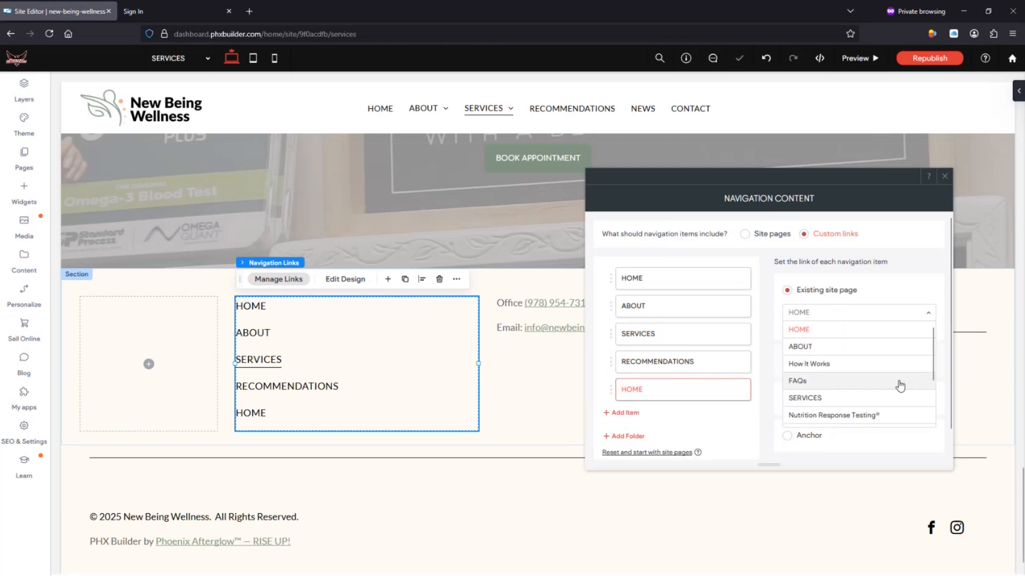
{"action": "scroll", "coordinate": [929, 360], "scroll_direction": "down", "scroll_amount": 3}
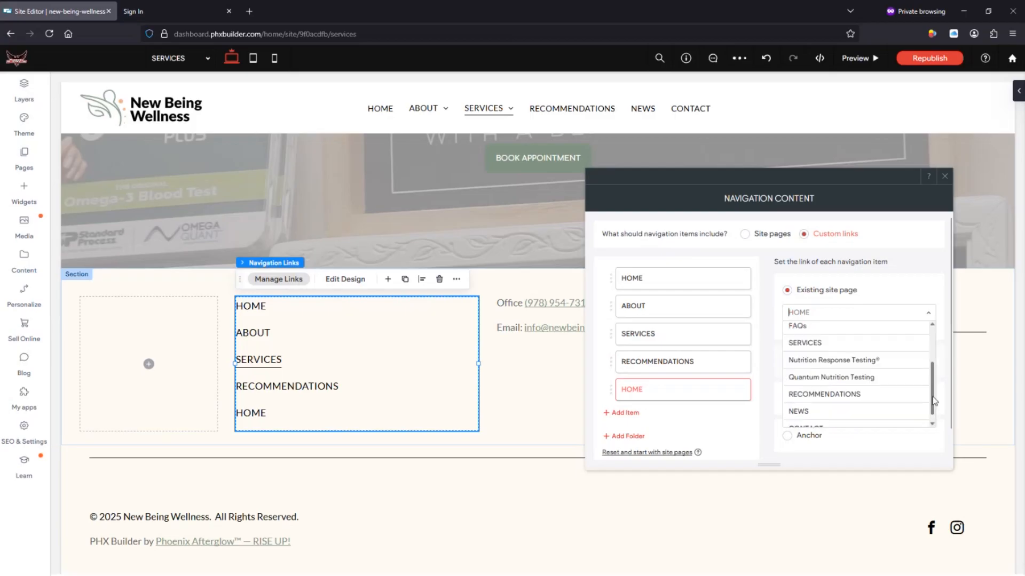
{"action": "left_click", "coordinate": [845, 406]}
Step: Add a footer navigation item linked to the existing CONTACT page and close the navigation content settings
{"action": "left_click", "coordinate": [630, 414]}
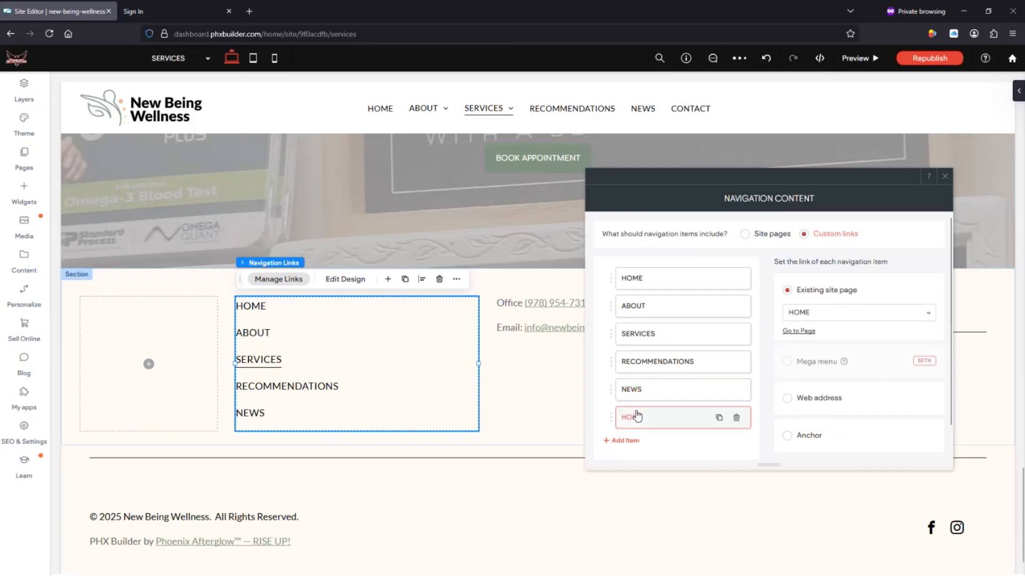
{"action": "left_click", "coordinate": [929, 313]}
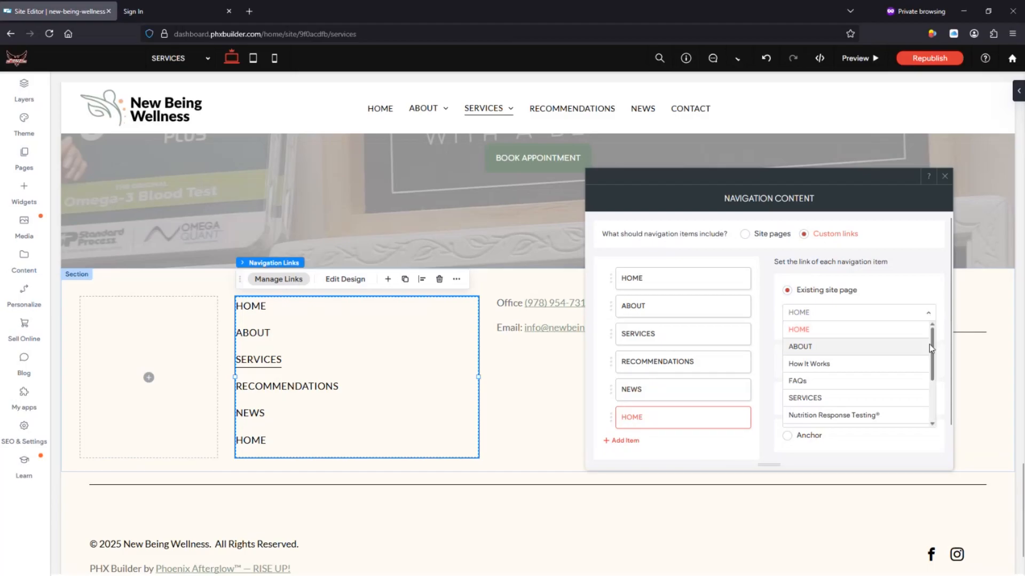
{"action": "scroll", "coordinate": [929, 352], "scroll_direction": "down", "scroll_amount": 3}
{"action": "left_click", "coordinate": [817, 422]}
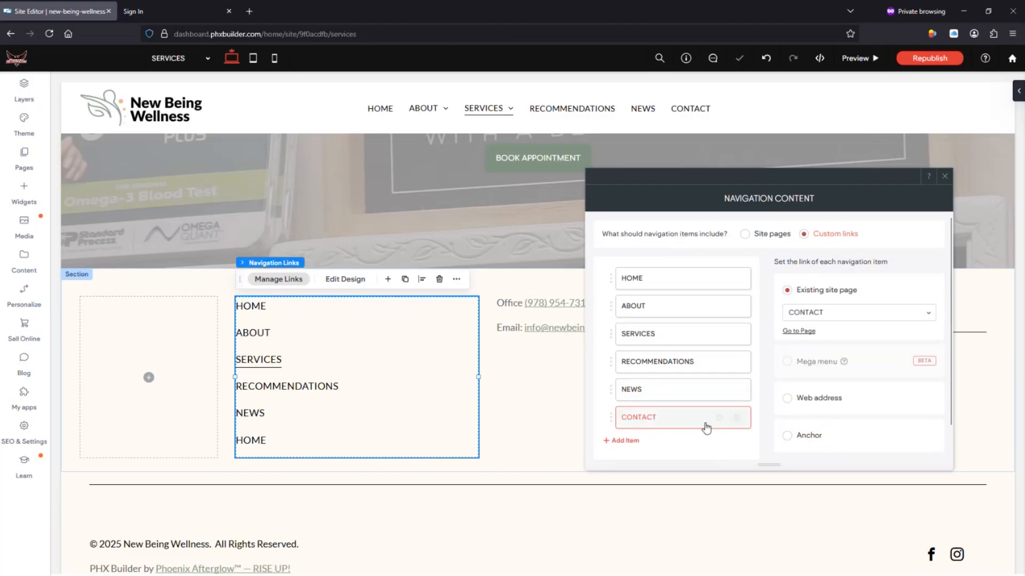
{"action": "left_click", "coordinate": [944, 176]}
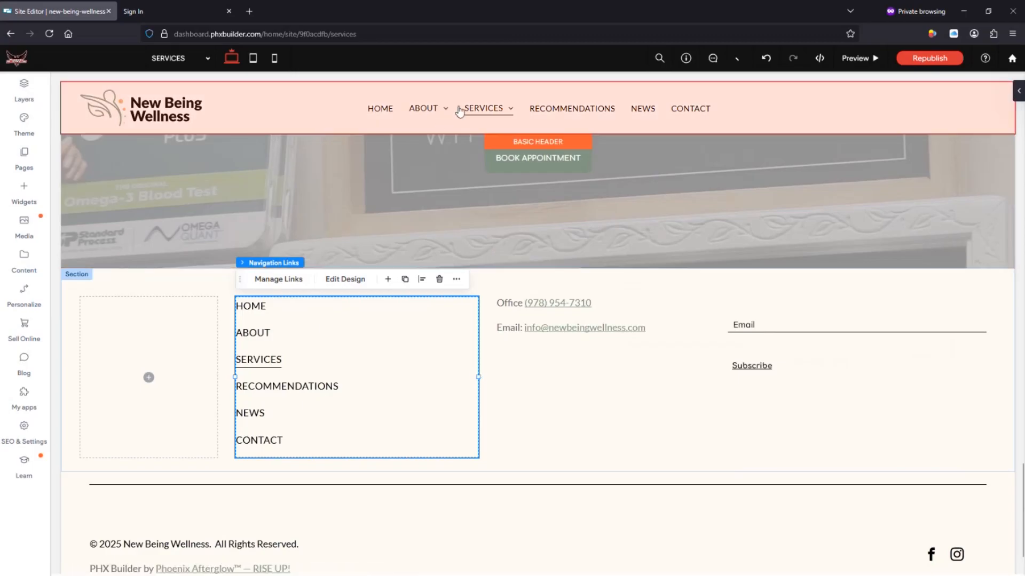
Step: Check the site's page structure, then add a How It Works page link to the footer navigation and nest it under ABOUT
{"action": "left_click", "coordinate": [25, 161]}
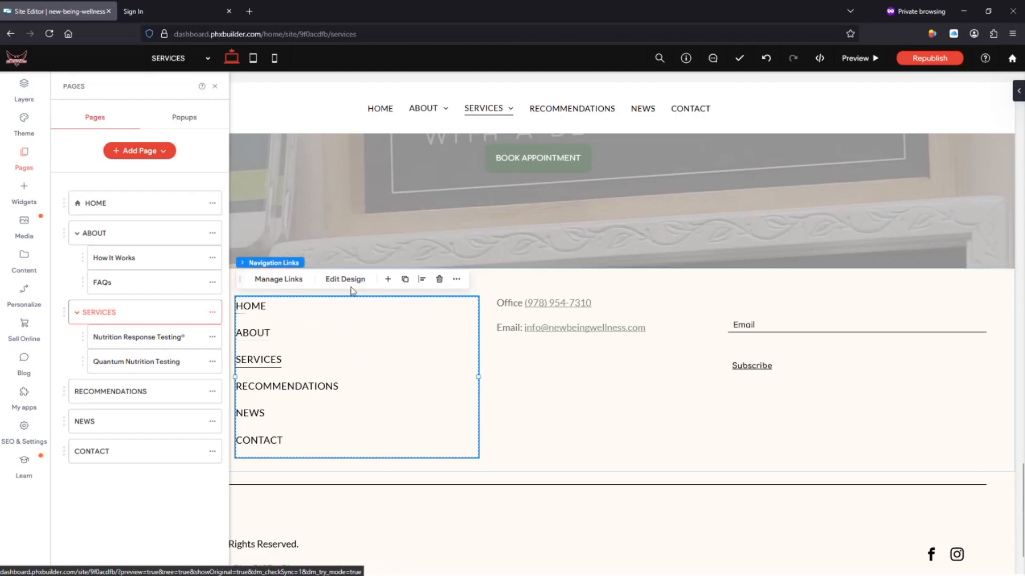
{"action": "left_click", "coordinate": [274, 282]}
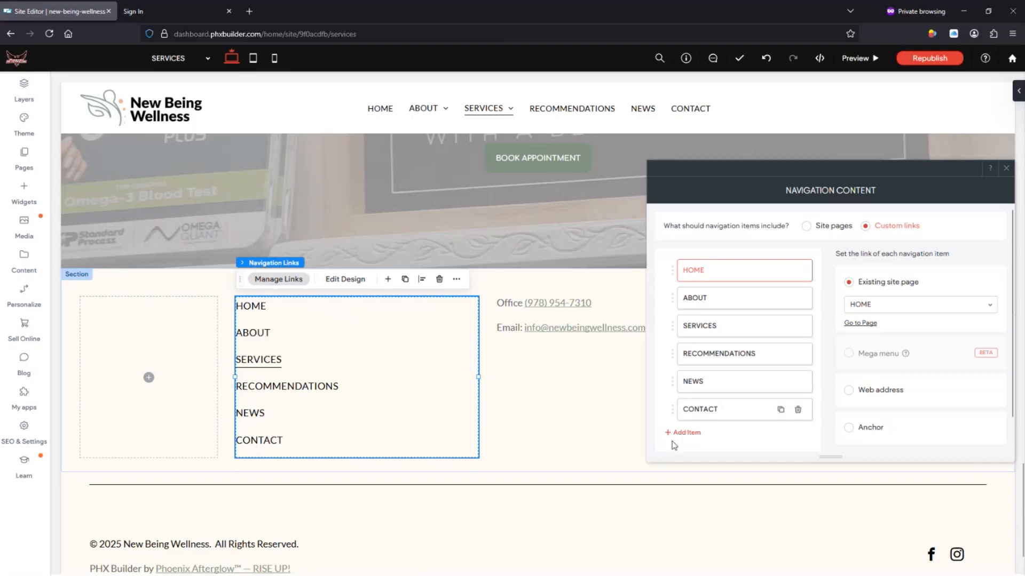
{"action": "left_click", "coordinate": [686, 433]}
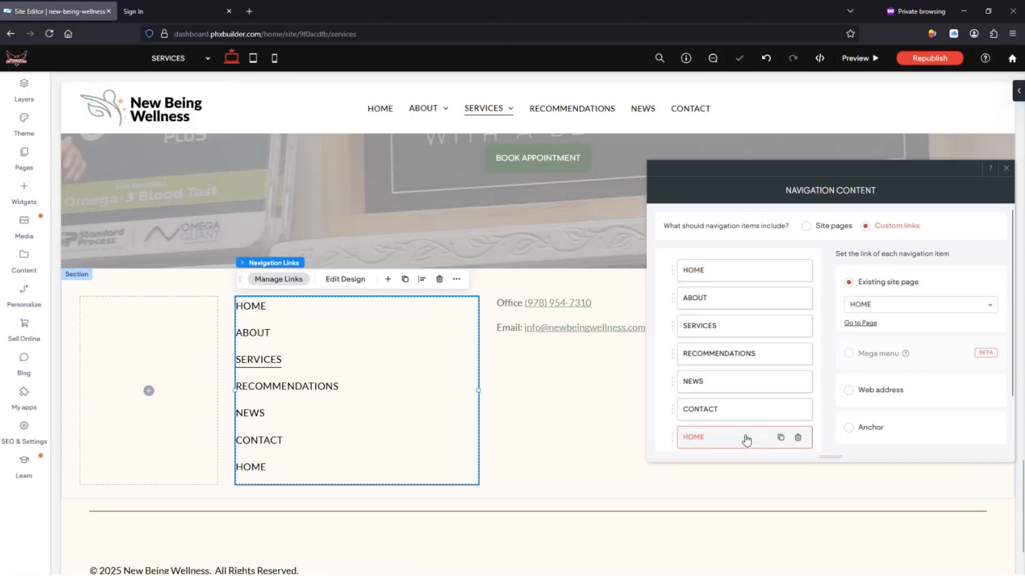
{"action": "left_click", "coordinate": [969, 303]}
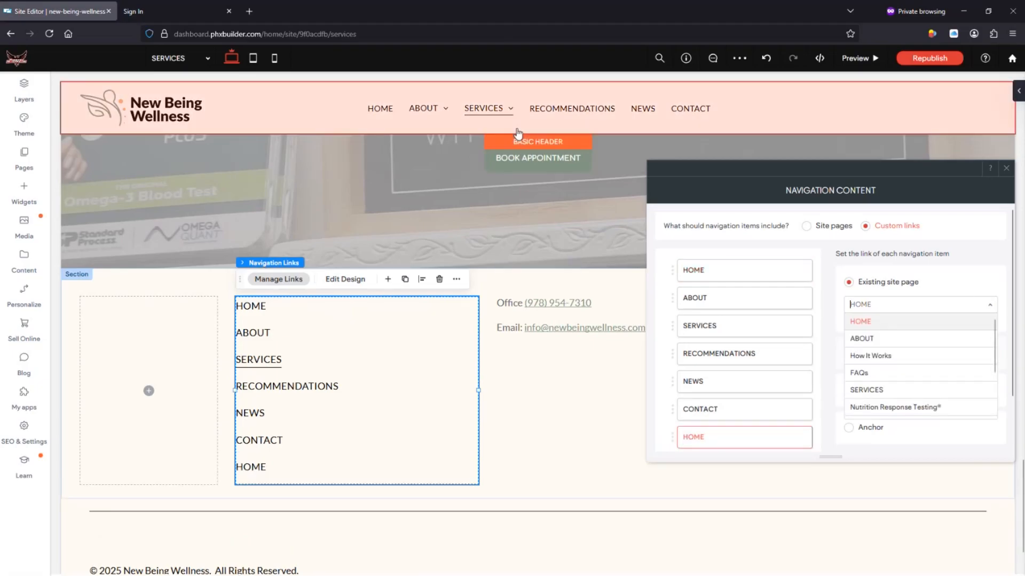
{"action": "left_click", "coordinate": [904, 358]}
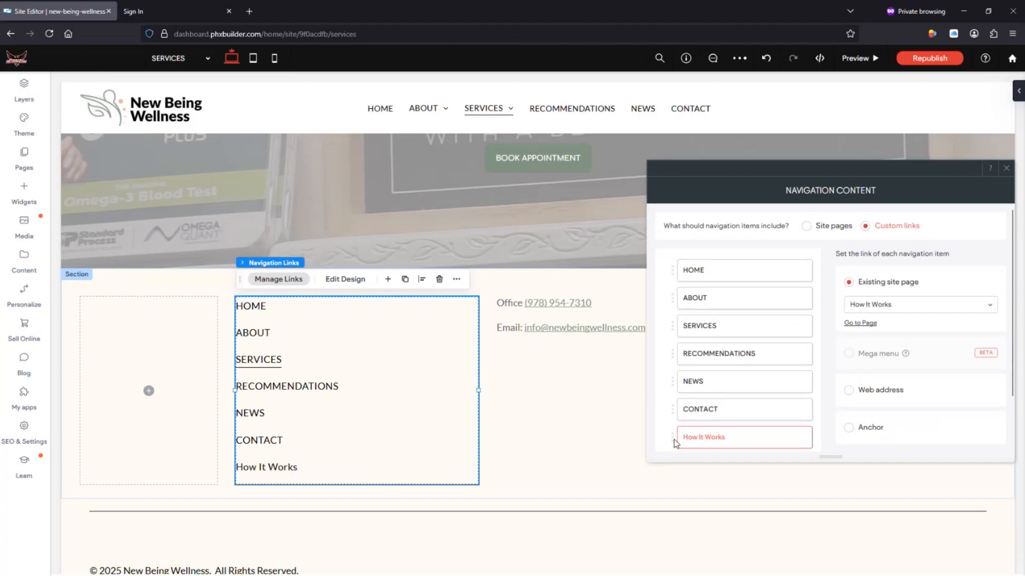
{"action": "left_click_drag", "start_coordinate": [672, 438], "coordinate": [668, 322]}
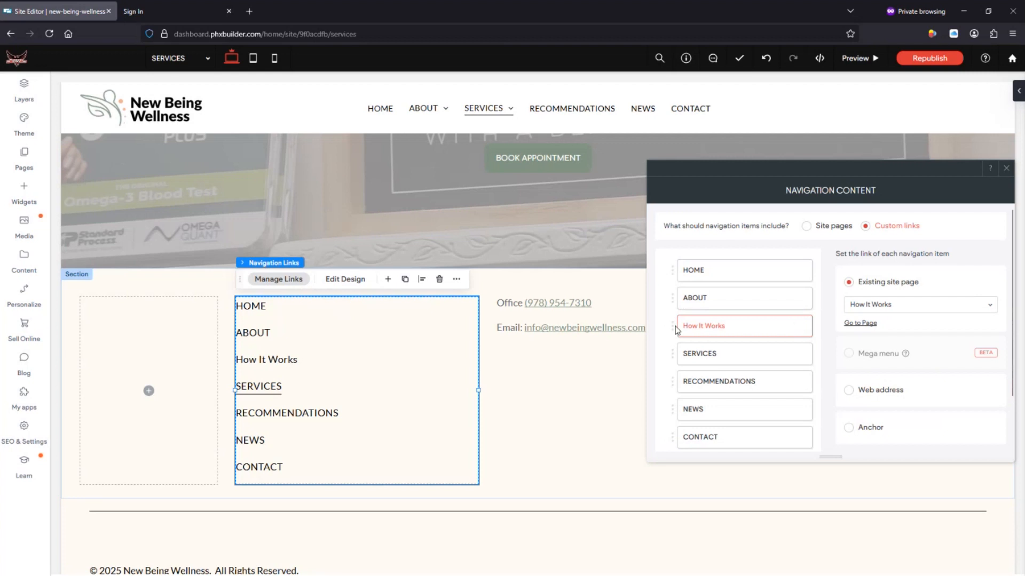
{"action": "left_click_drag", "start_coordinate": [671, 326], "coordinate": [700, 323]}
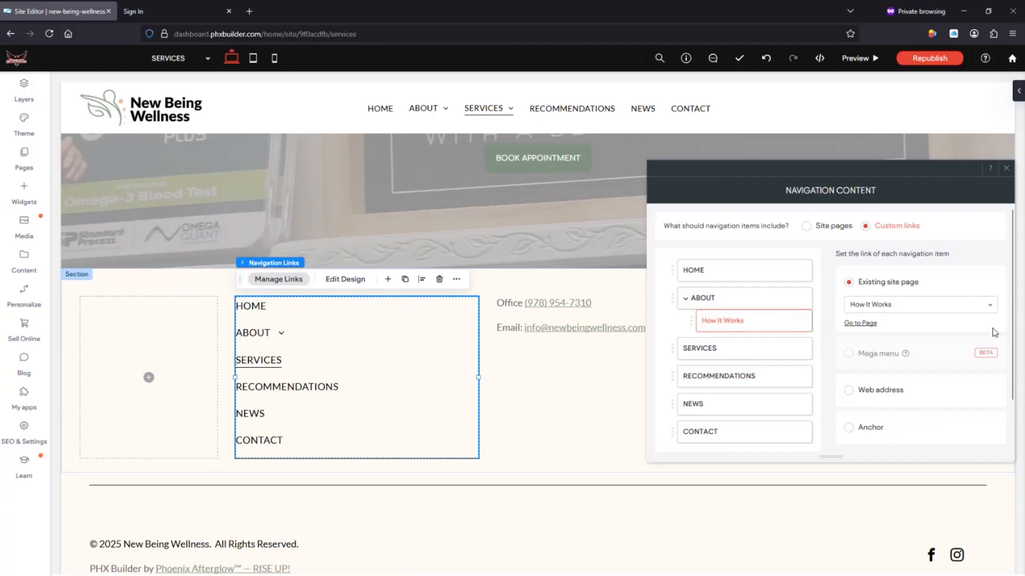
Step: Add a FAQs page link to the footer navigation, nested under ABOUT and ordered below How It Works
{"action": "scroll", "coordinate": [1003, 299], "scroll_direction": "down", "scroll_amount": 1}
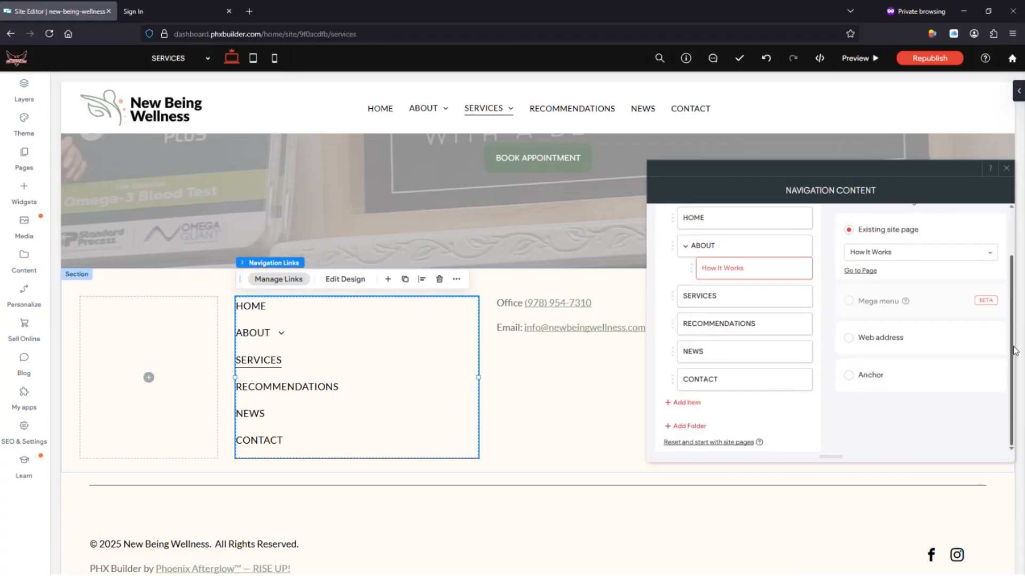
{"action": "left_click", "coordinate": [688, 402]}
{"action": "left_click", "coordinate": [976, 255]}
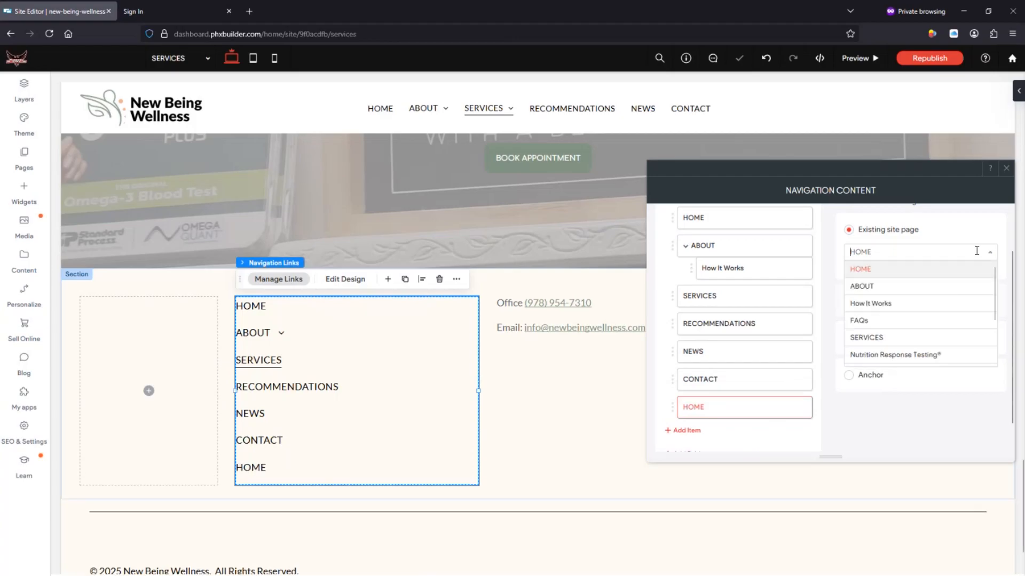
{"action": "left_click", "coordinate": [881, 321]}
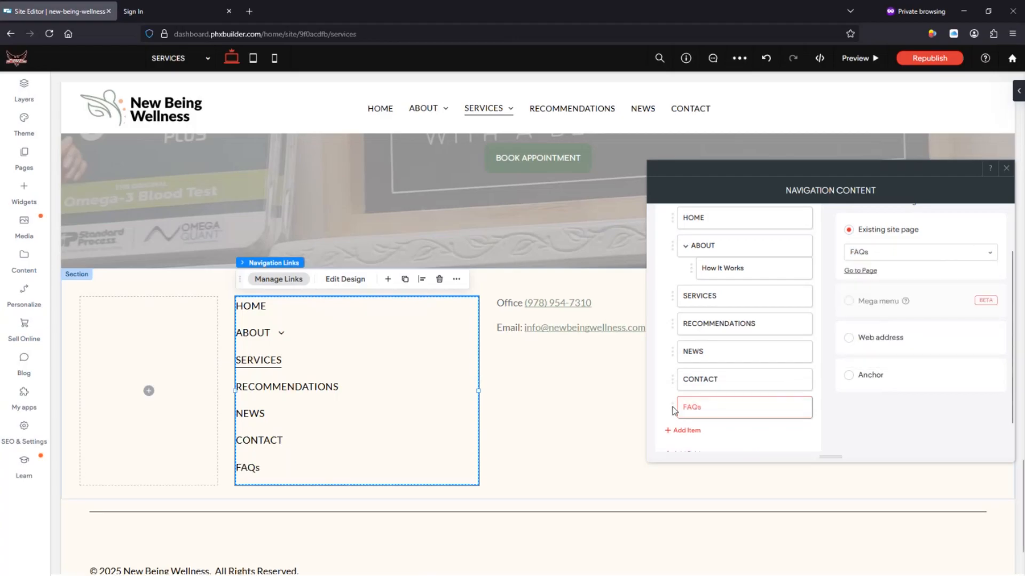
{"action": "left_click_drag", "start_coordinate": [674, 409], "coordinate": [705, 270]}
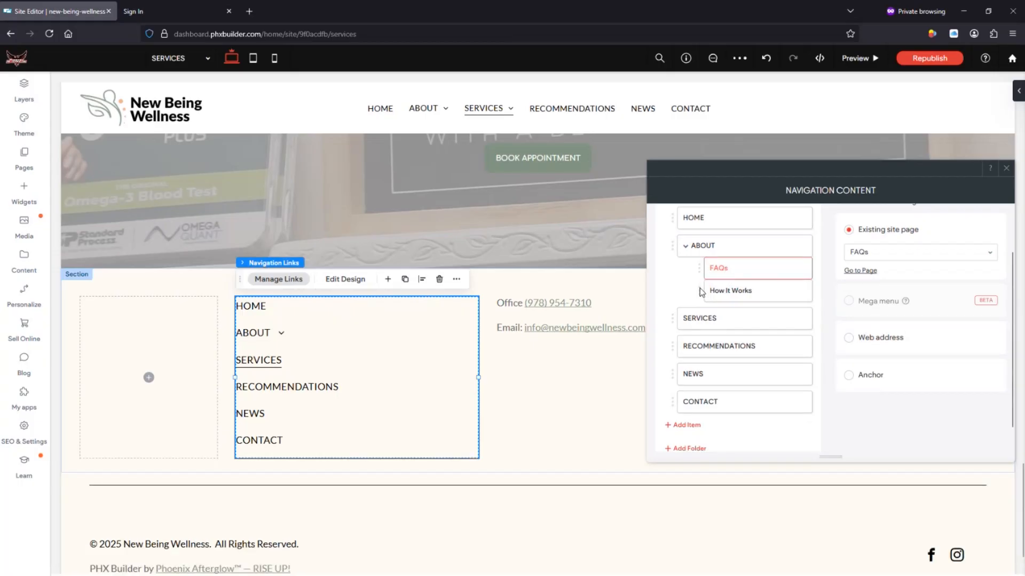
{"action": "mouse_move", "coordinate": [700, 291]}
{"action": "left_mouse_down"}
{"action": "mouse_move", "coordinate": [707, 246]}
{"action": "mouse_move", "coordinate": [720, 262]}
{"action": "mouse_move", "coordinate": [704, 258]}
{"action": "mouse_move", "coordinate": [707, 305]}
{"action": "left_mouse_up"}
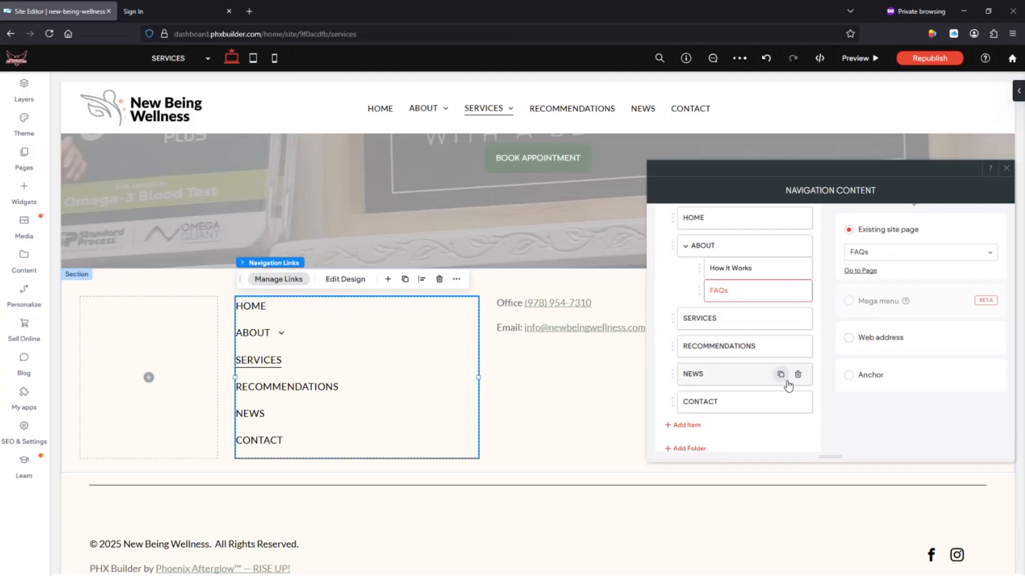
Step: Add a footer navigation item linked to the Nutrition Response Testing® page and nest it under SERVICES
{"action": "left_click", "coordinate": [687, 425]}
{"action": "left_click", "coordinate": [949, 259]}
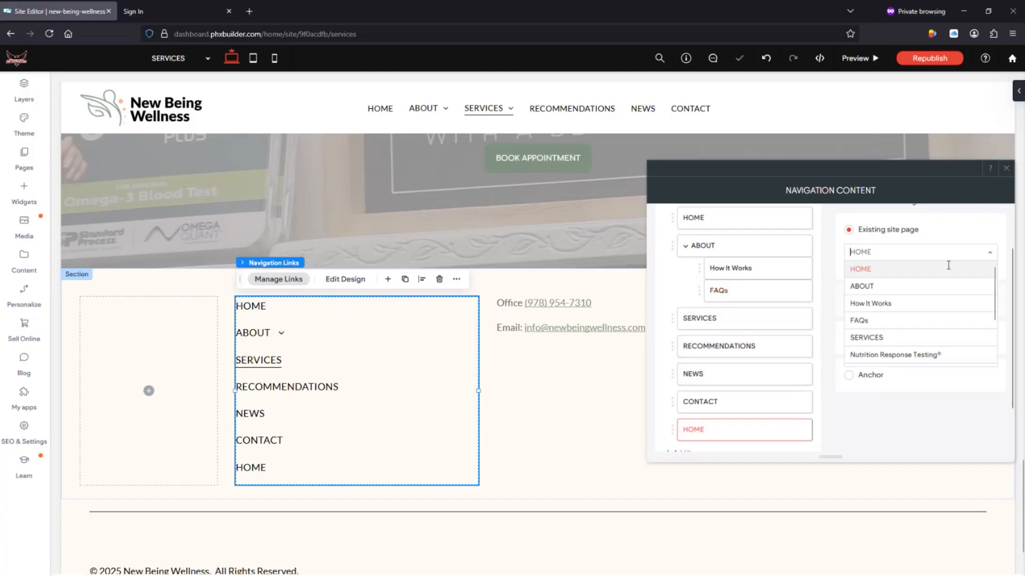
{"action": "left_click", "coordinate": [908, 354]}
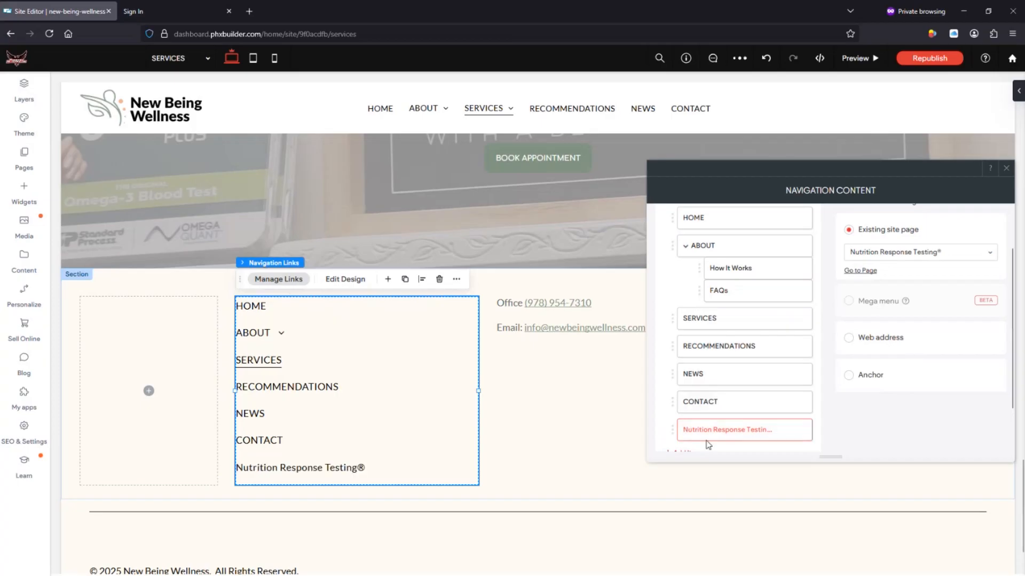
{"action": "left_click_drag", "start_coordinate": [674, 430], "coordinate": [696, 341]}
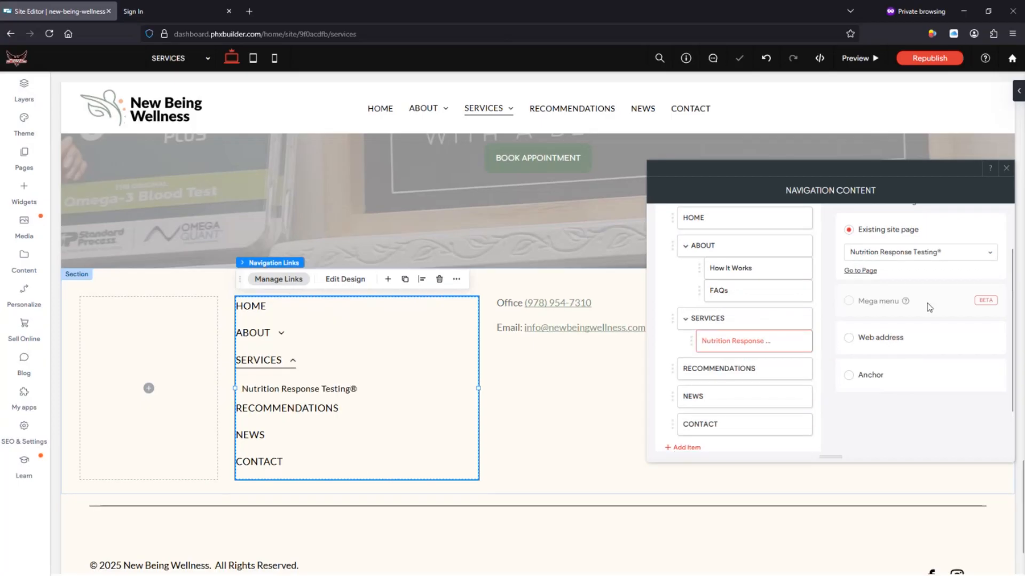
Step: Add a footer navigation item linked to the Quantum Nutrition Testing page, nest it under SERVICES below Nutrition Response Testing®, and close the navigation settings
{"action": "left_click", "coordinate": [684, 447]}
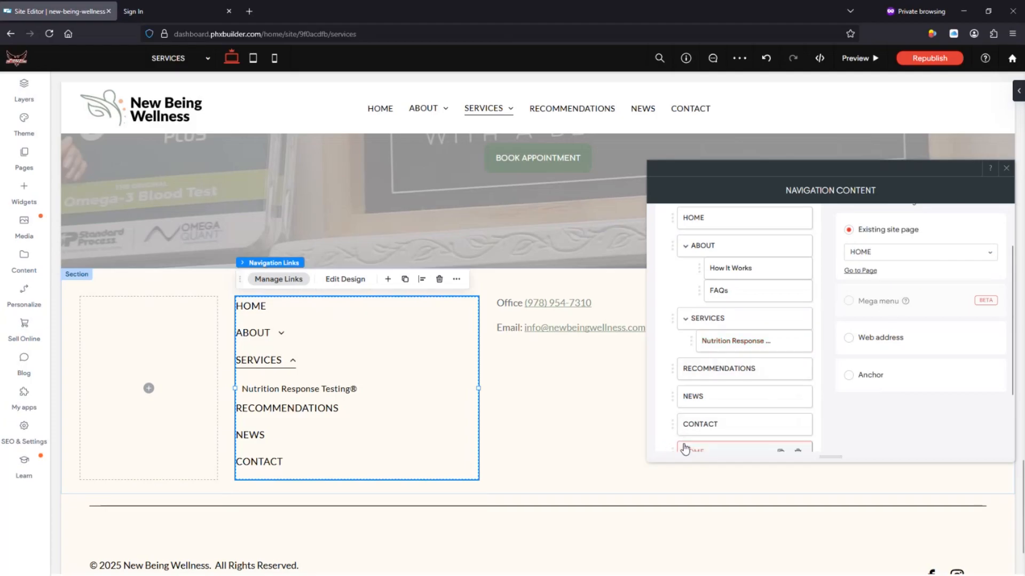
{"action": "left_click", "coordinate": [929, 252]}
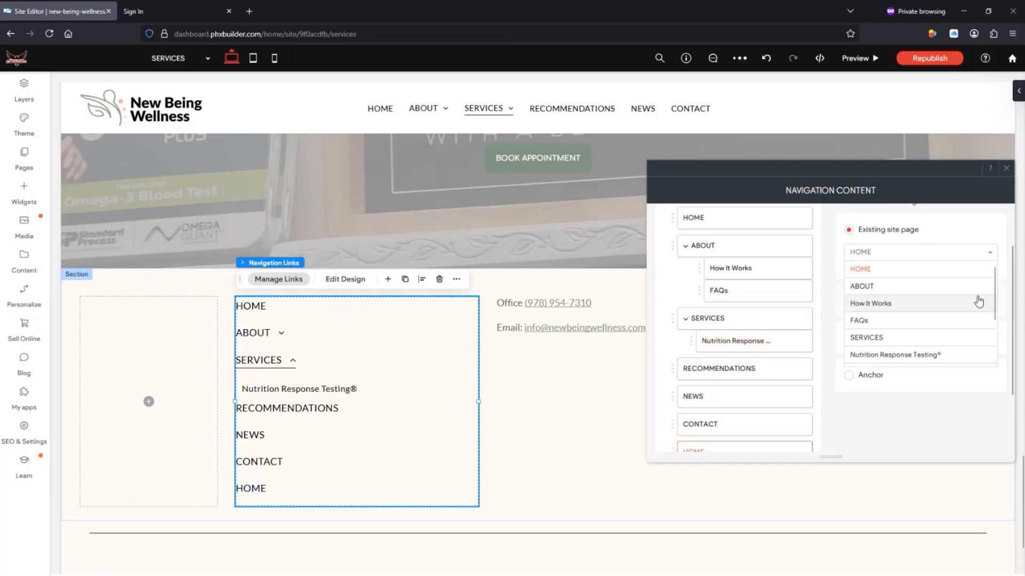
{"action": "scroll", "coordinate": [998, 299], "scroll_direction": "down", "scroll_amount": 2}
{"action": "left_click", "coordinate": [905, 319]}
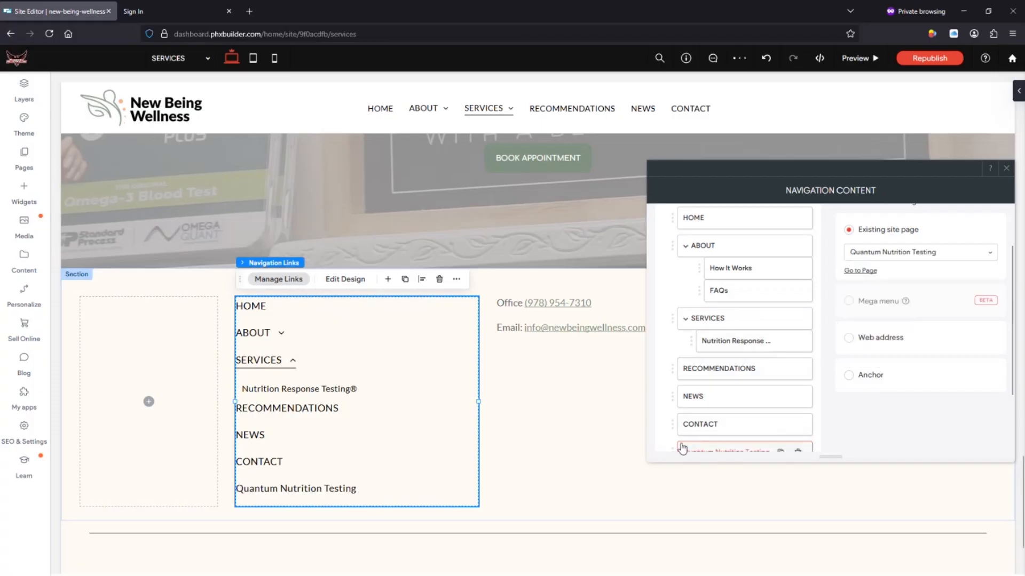
{"action": "left_click_drag", "start_coordinate": [674, 454], "coordinate": [713, 385]}
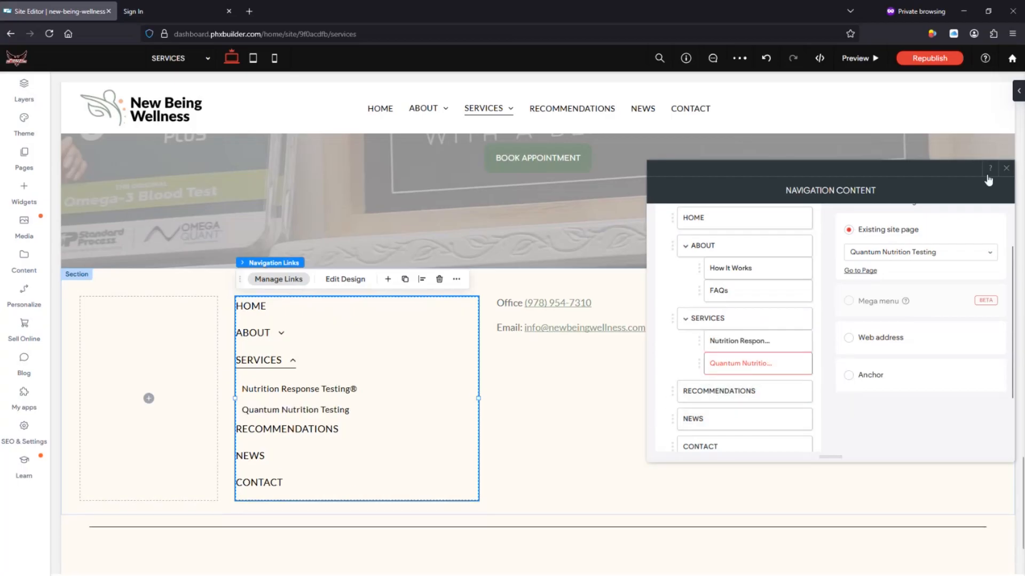
{"action": "left_click", "coordinate": [1006, 170]}
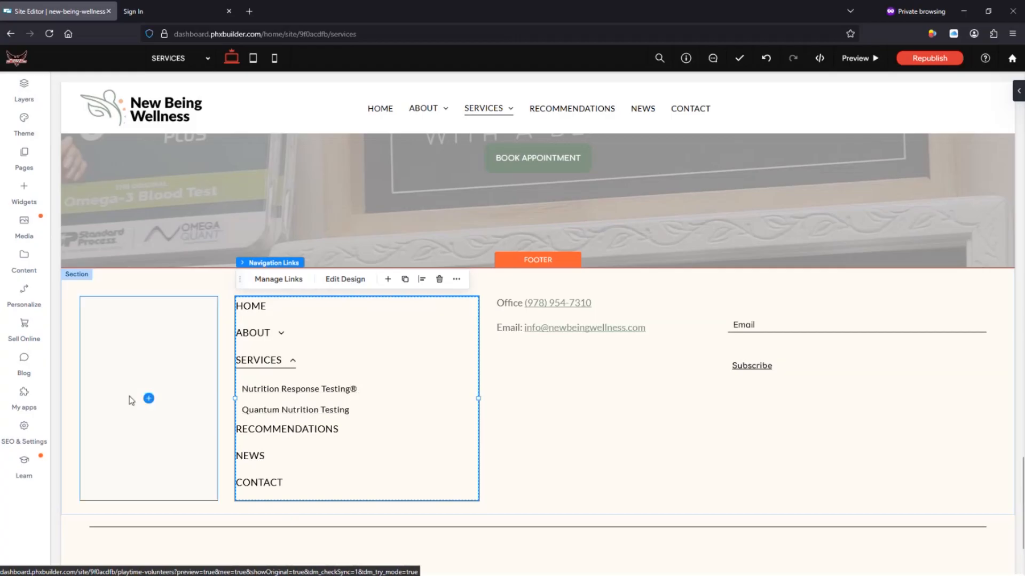
Step: Place an Image widget in the empty first column of the footer, beside the navigation links
{"action": "left_click", "coordinate": [177, 363]}
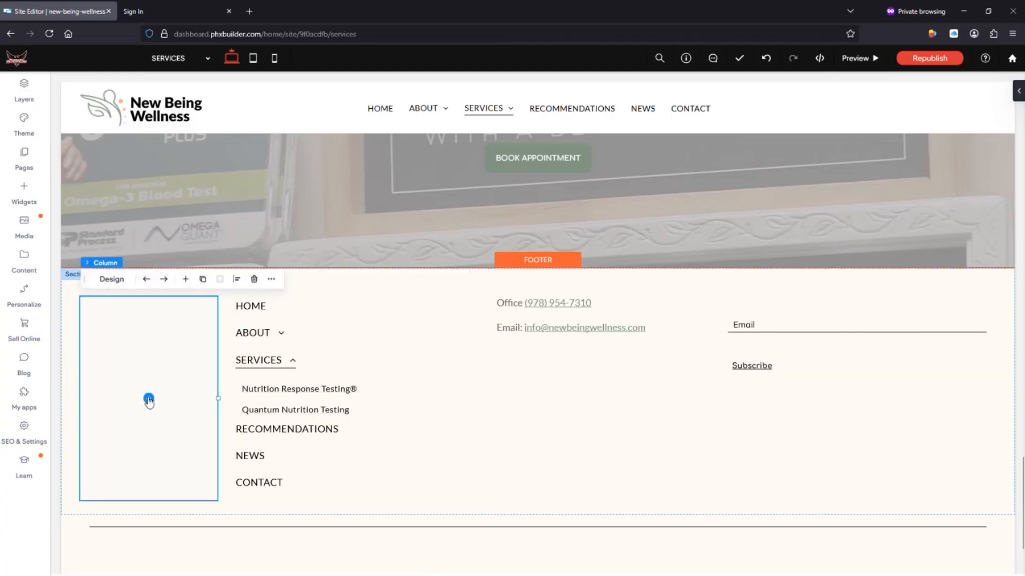
{"action": "left_click", "coordinate": [149, 400]}
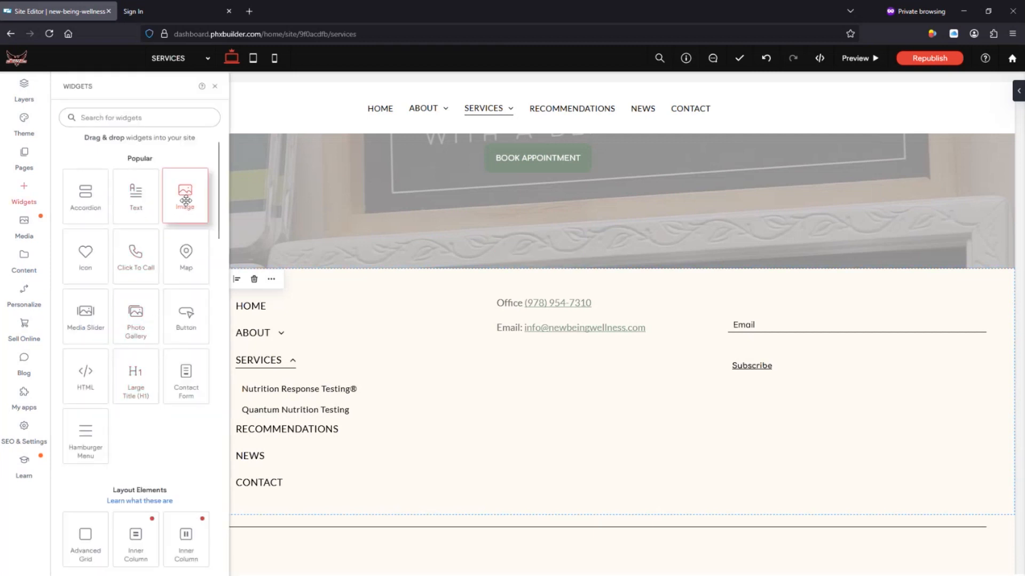
{"action": "left_click_drag", "start_coordinate": [185, 201], "coordinate": [160, 374]}
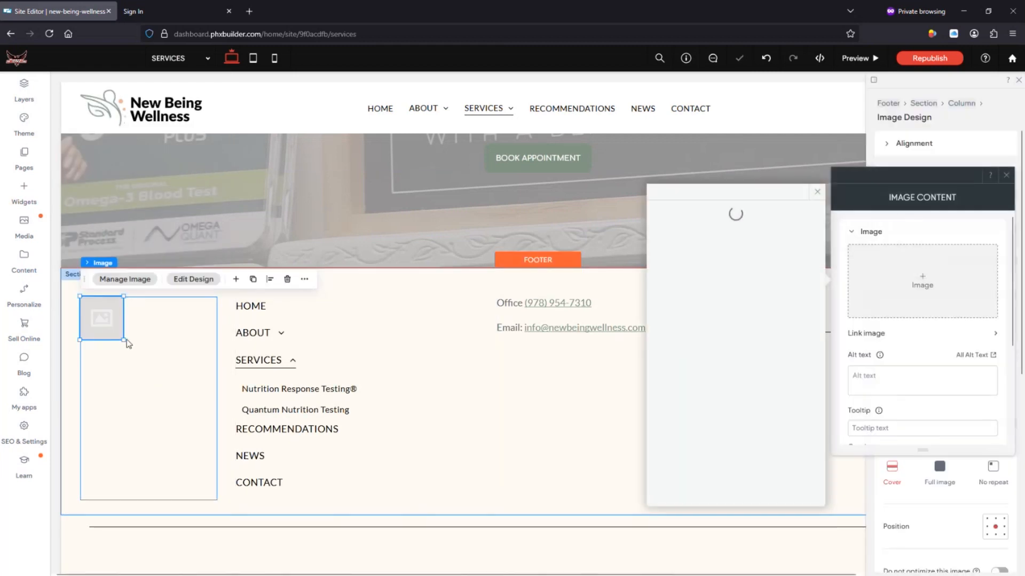
{"action": "left_click", "coordinate": [132, 279]}
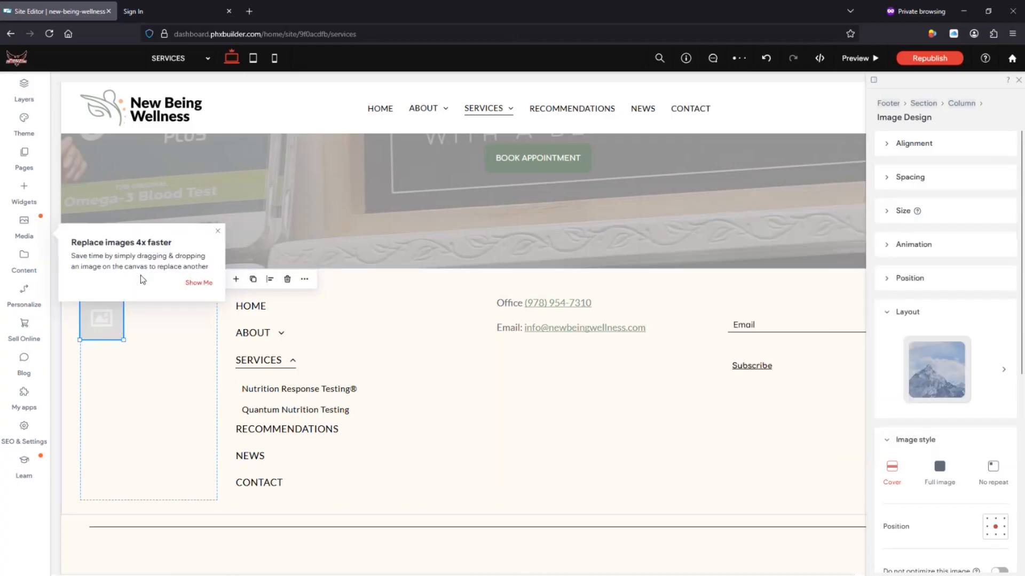
{"action": "left_click", "coordinate": [197, 283]}
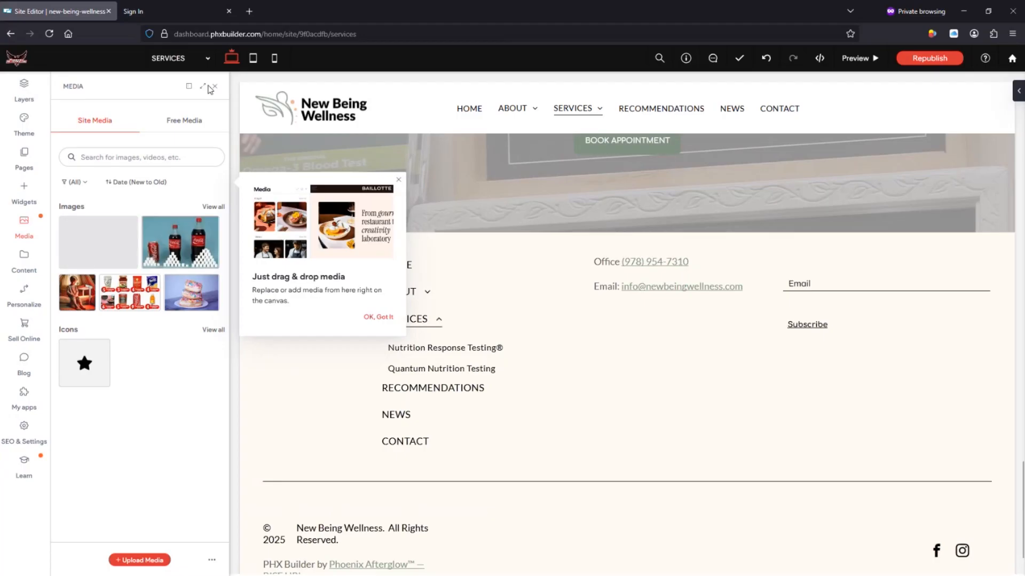
{"action": "left_click", "coordinate": [214, 86]}
Step: Fill the footer image with the New Being Wellness logo brands-new-being.png from the site images and enlarge it to span most of its column
{"action": "left_click", "coordinate": [119, 316]}
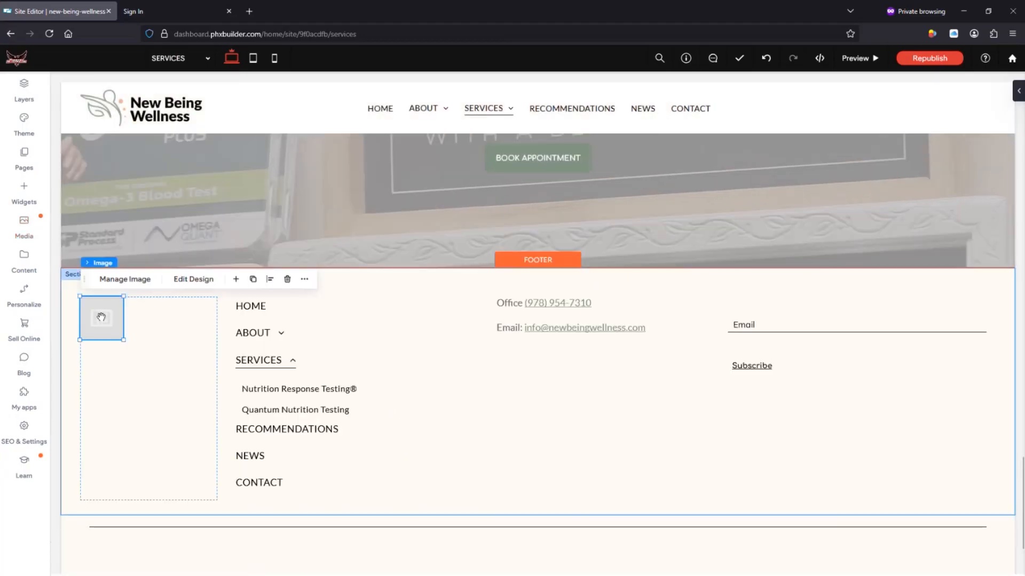
{"action": "left_click", "coordinate": [124, 279]}
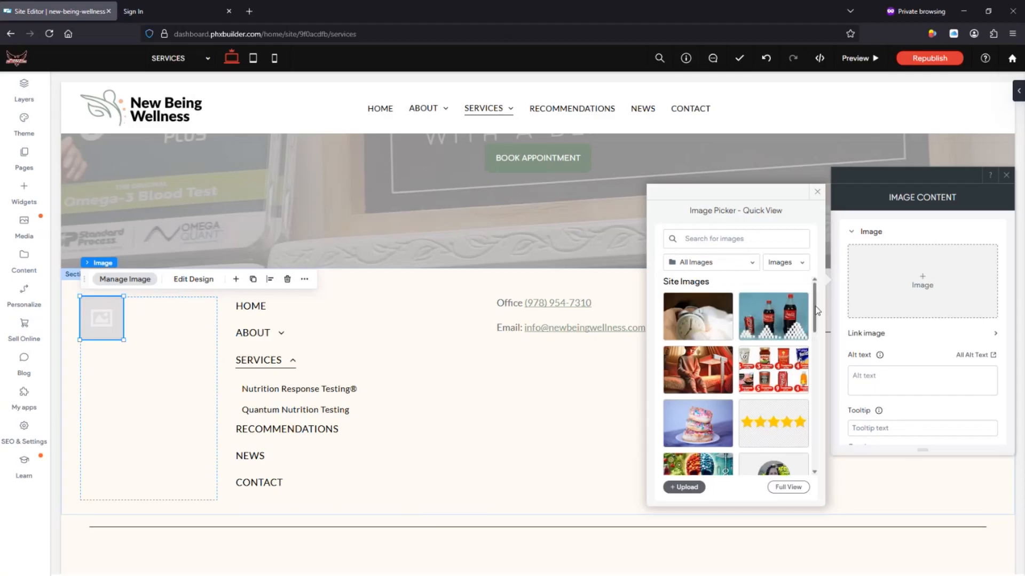
{"action": "scroll", "coordinate": [818, 376], "scroll_direction": "down", "scroll_amount": 3}
{"action": "left_click", "coordinate": [783, 341]}
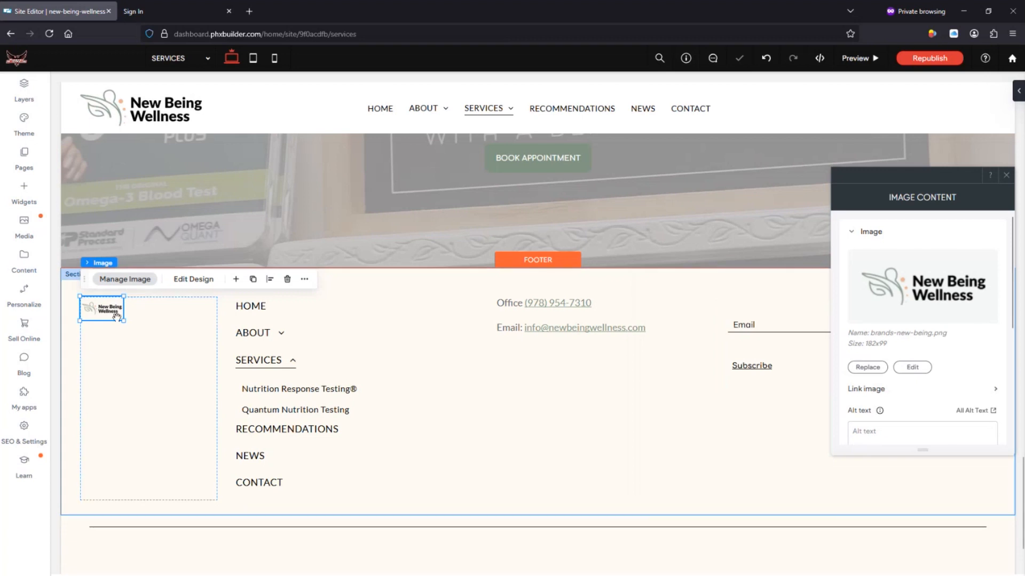
{"action": "left_click_drag", "start_coordinate": [123, 320], "coordinate": [189, 356]}
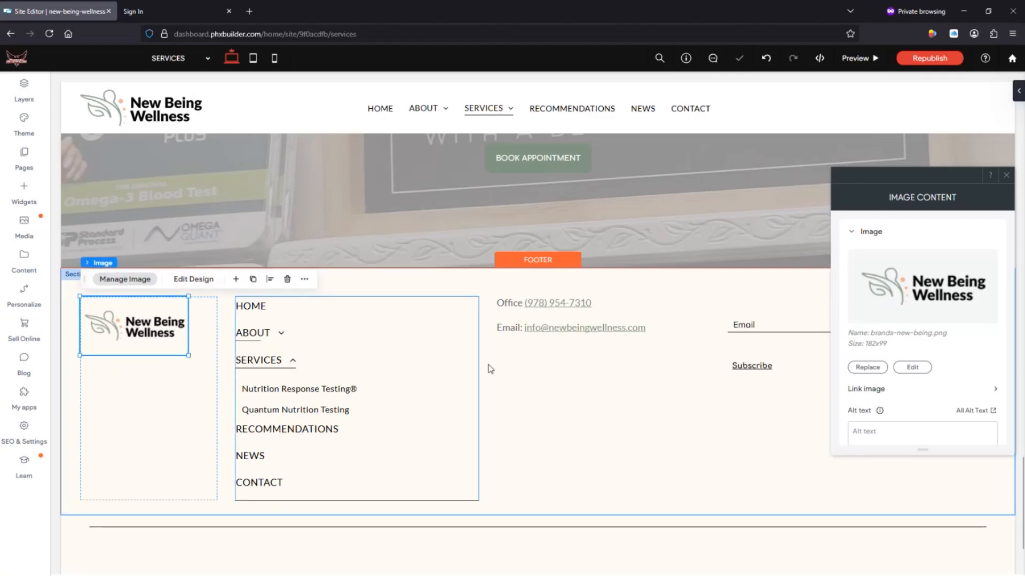
{"action": "left_click", "coordinate": [585, 414]}
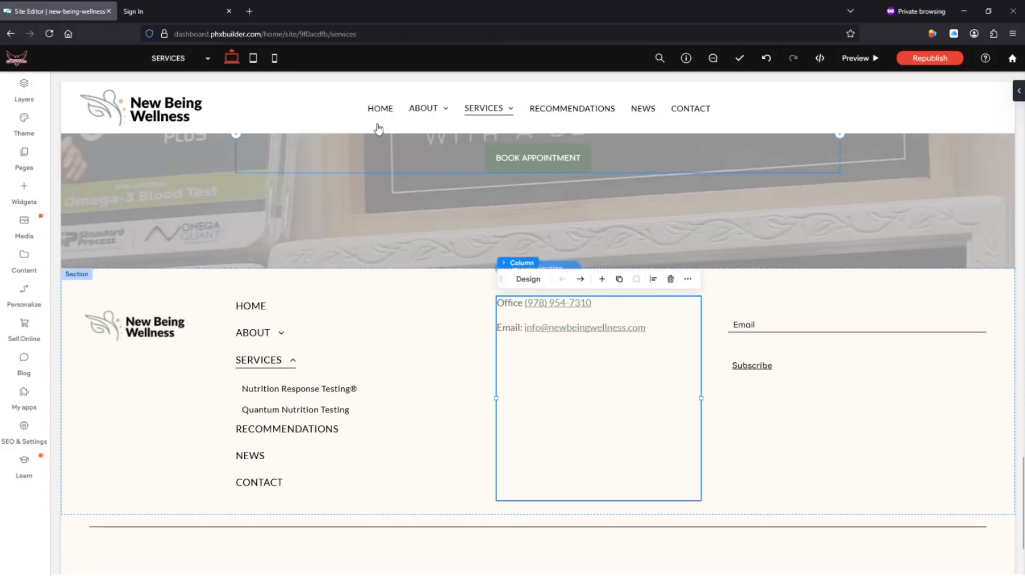
Step: Open the CONTACT page from the site's page list and look through its content
{"action": "left_click", "coordinate": [22, 153]}
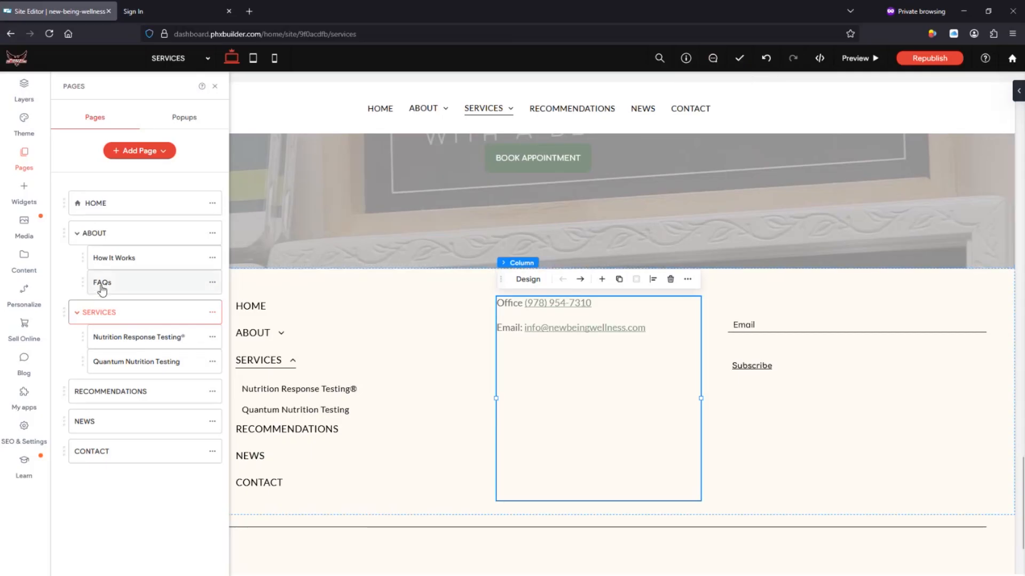
{"action": "left_click", "coordinate": [109, 453]}
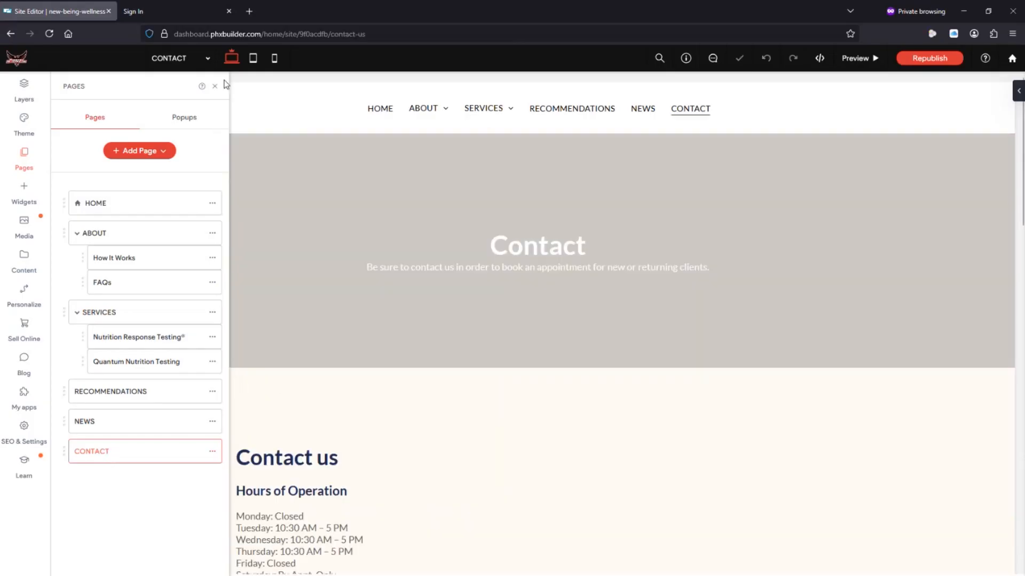
{"action": "left_click", "coordinate": [214, 86]}
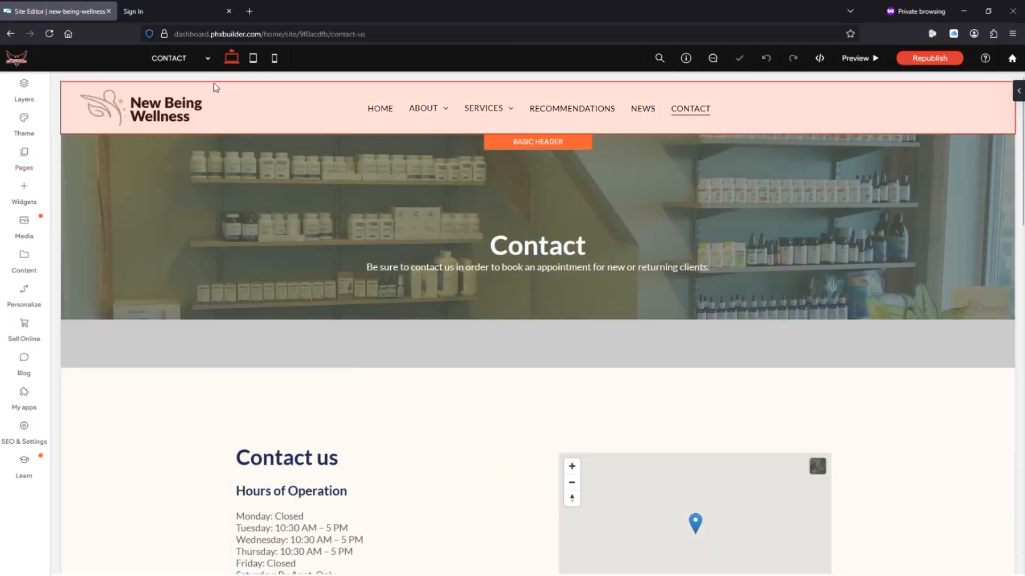
{"action": "scroll", "coordinate": [249, 425], "scroll_direction": "down", "scroll_amount": 5}
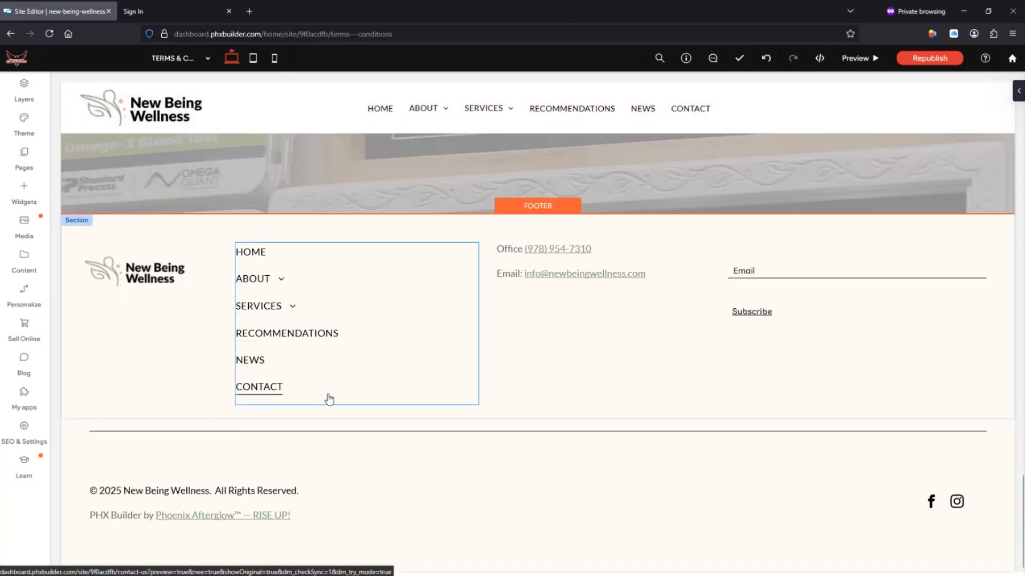
Step: Add another item to the footer navigation's custom links and link it to the existing TERMS & CONDITIONS page
{"action": "left_click", "coordinate": [393, 318]}
{"action": "left_click", "coordinate": [291, 284]}
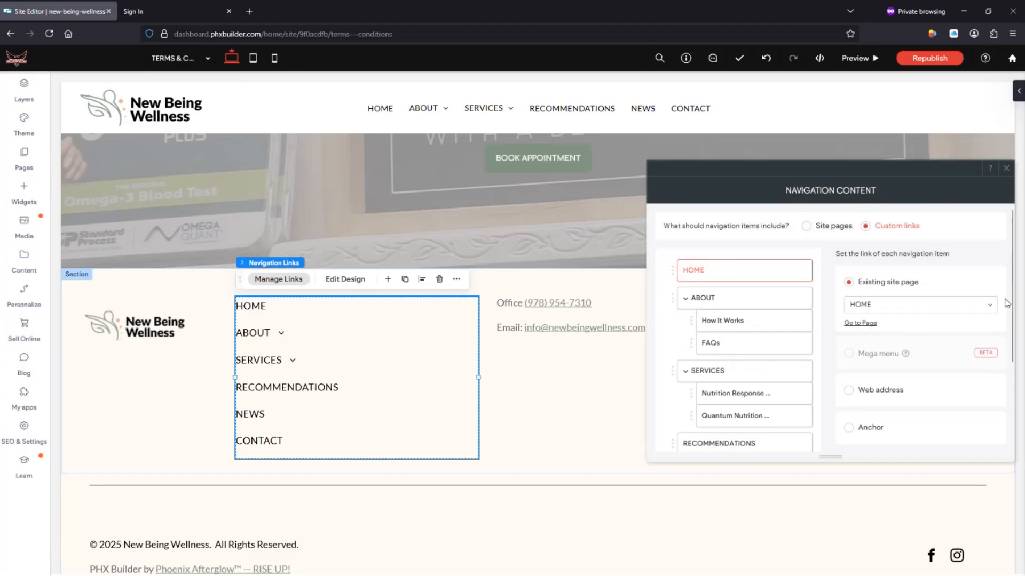
{"action": "left_click_drag", "start_coordinate": [1012, 295], "coordinate": [1016, 393]}
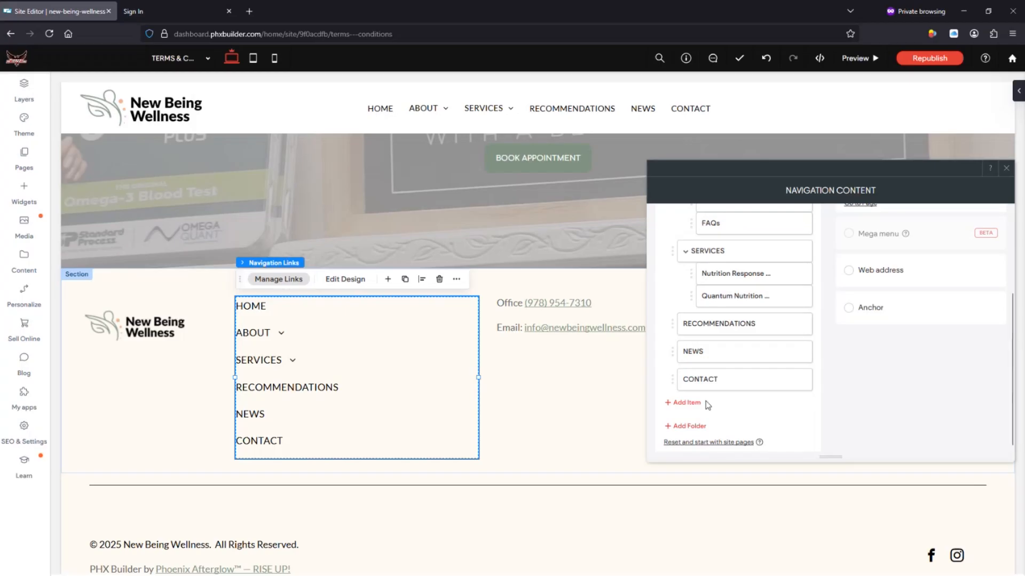
{"action": "left_click", "coordinate": [687, 403]}
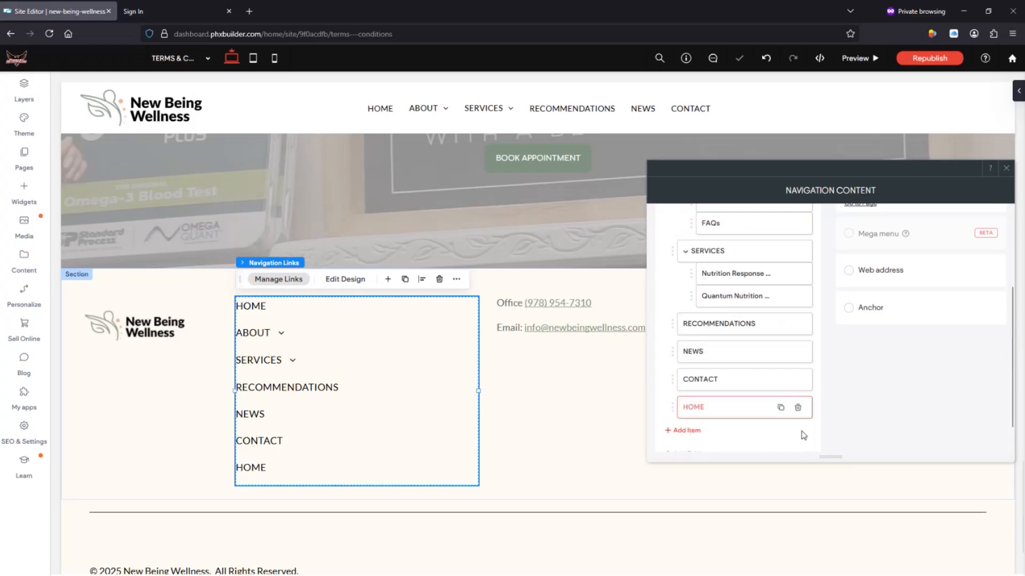
{"action": "left_click_drag", "start_coordinate": [1014, 403], "coordinate": [1008, 314]}
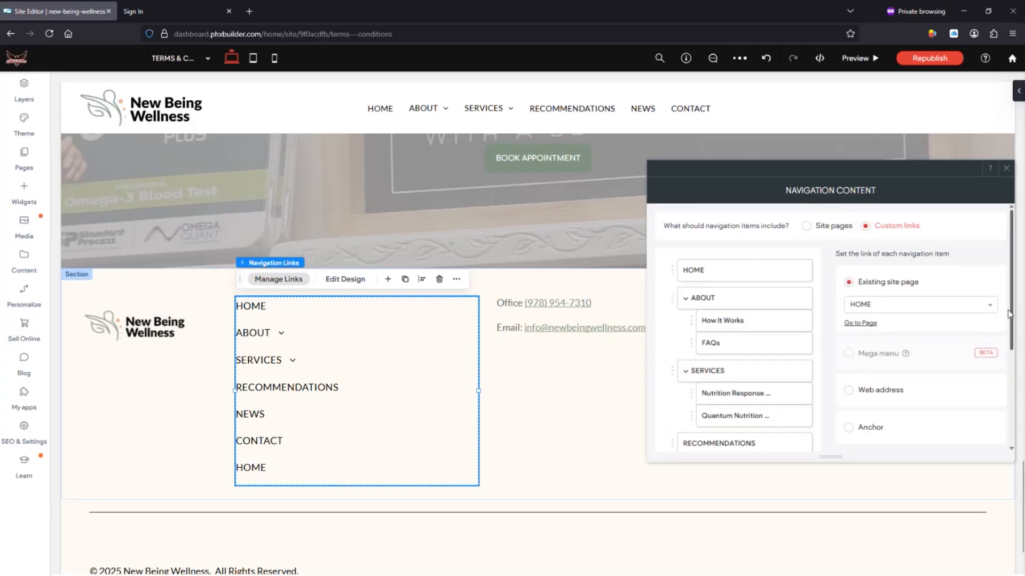
{"action": "left_click_drag", "start_coordinate": [830, 456], "coordinate": [832, 498]}
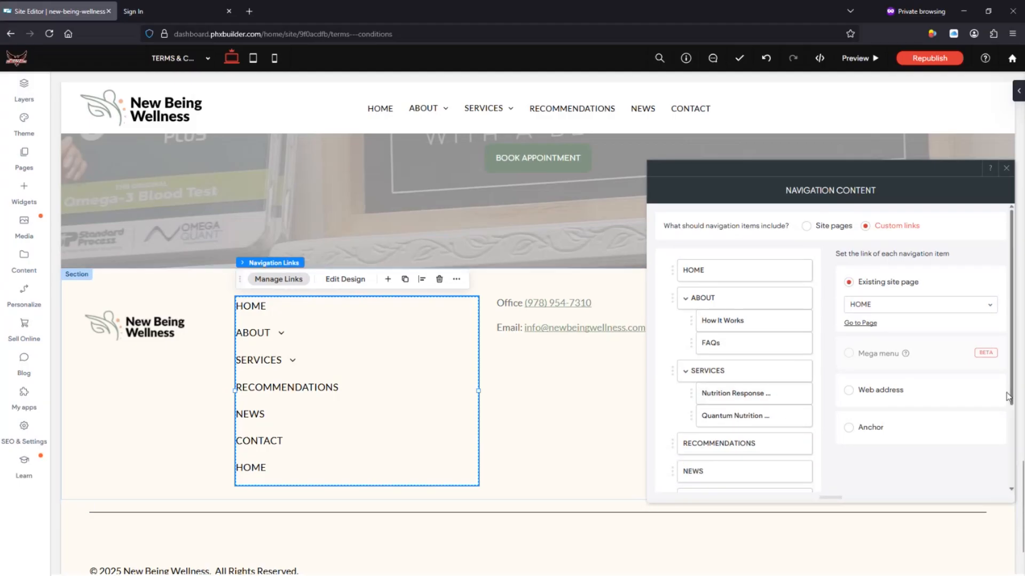
{"action": "left_click", "coordinate": [982, 309]}
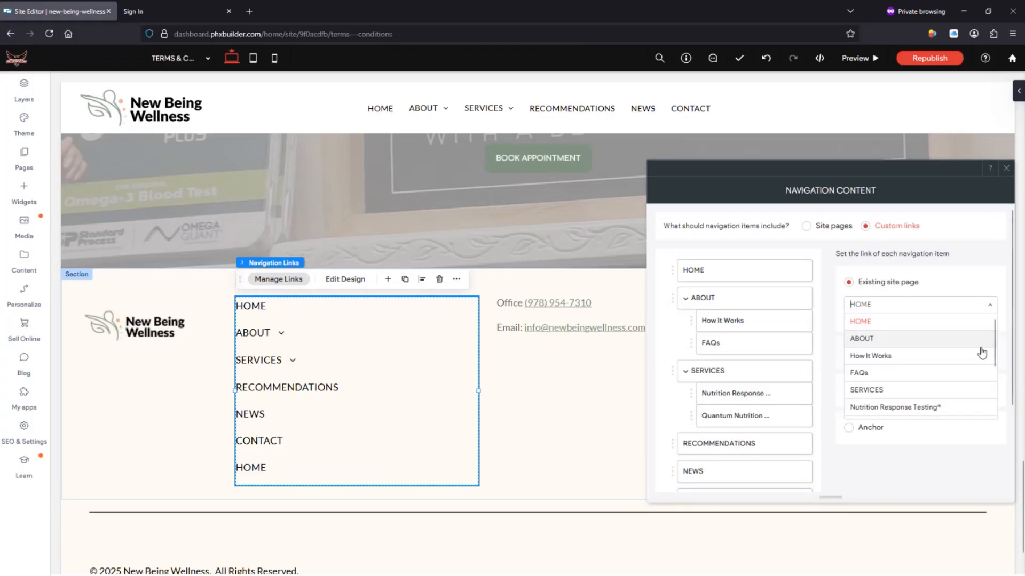
{"action": "scroll", "coordinate": [918, 374], "scroll_direction": "down", "scroll_amount": 3}
{"action": "left_click", "coordinate": [902, 411]}
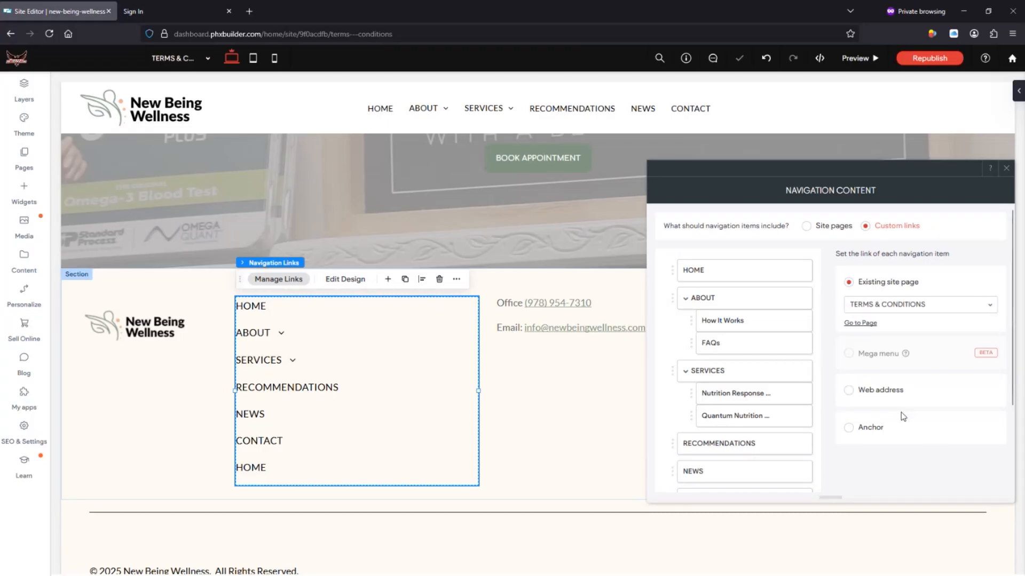
Step: Move the TERMS & CONDITIONS item above CONTACT in the footer navigation
{"action": "scroll", "coordinate": [677, 424], "scroll_direction": "down", "scroll_amount": 2}
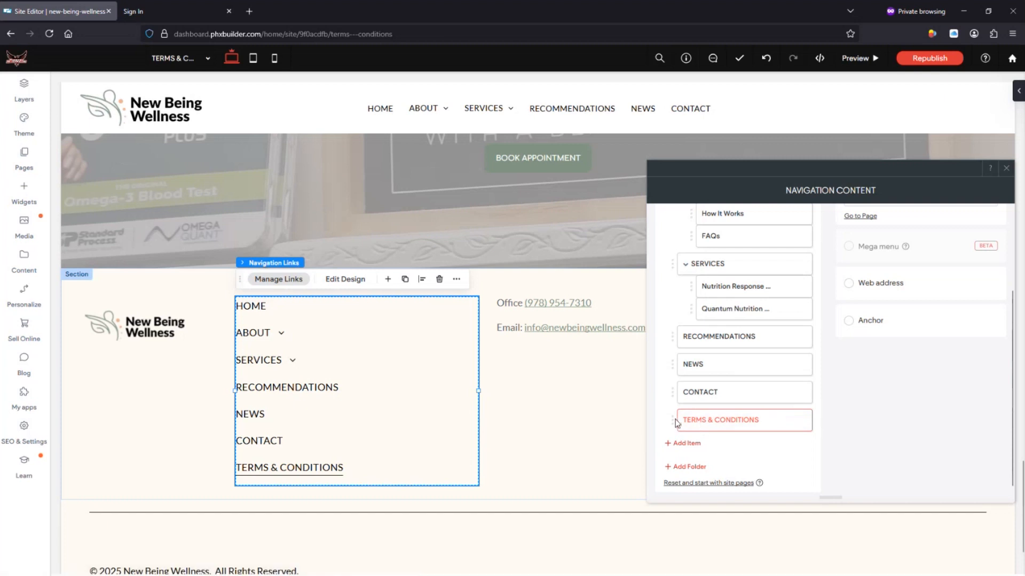
{"action": "mouse_move", "coordinate": [676, 424]}
{"action": "left_mouse_down"}
{"action": "mouse_move", "coordinate": [675, 389]}
{"action": "mouse_move", "coordinate": [675, 410]}
{"action": "left_mouse_up"}
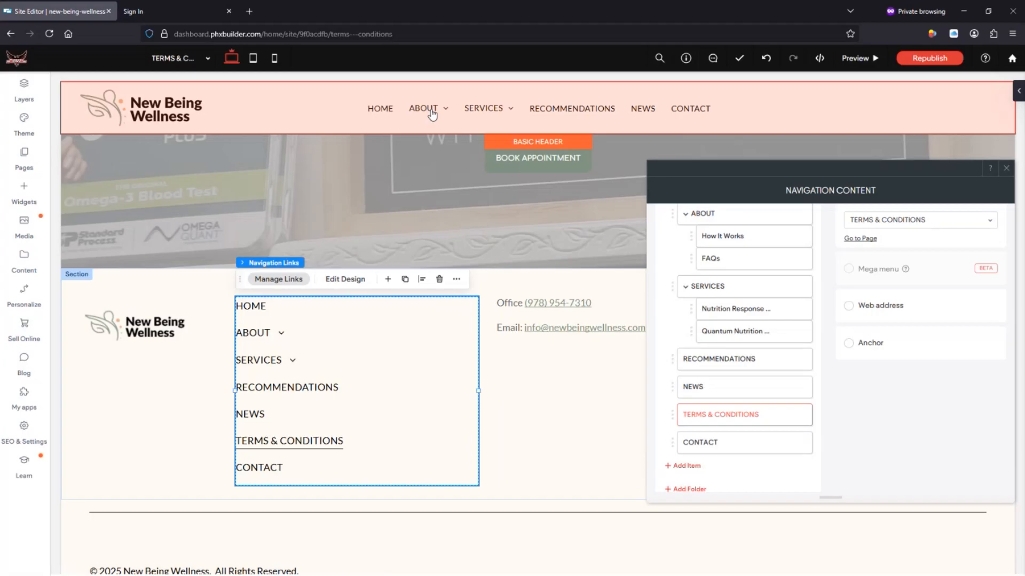
Step: Check the page order in the site's page list, including the position of TERMS & CONDITIONS, and close the list
{"action": "left_click", "coordinate": [21, 163]}
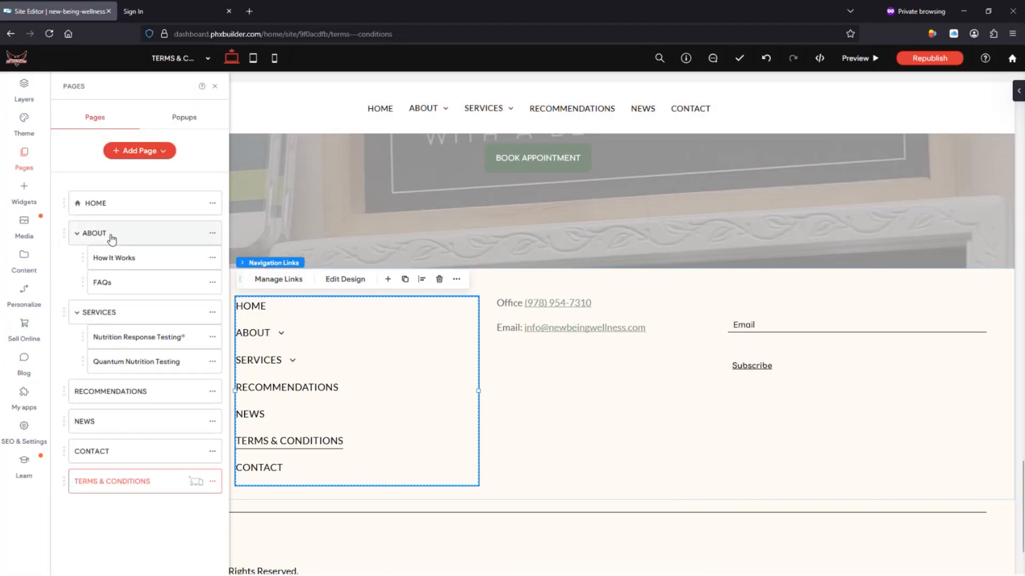
{"action": "mouse_move", "coordinate": [84, 282]}
{"action": "left_mouse_down"}
{"action": "mouse_move", "coordinate": [79, 234]}
{"action": "mouse_move", "coordinate": [86, 280]}
{"action": "left_mouse_up"}
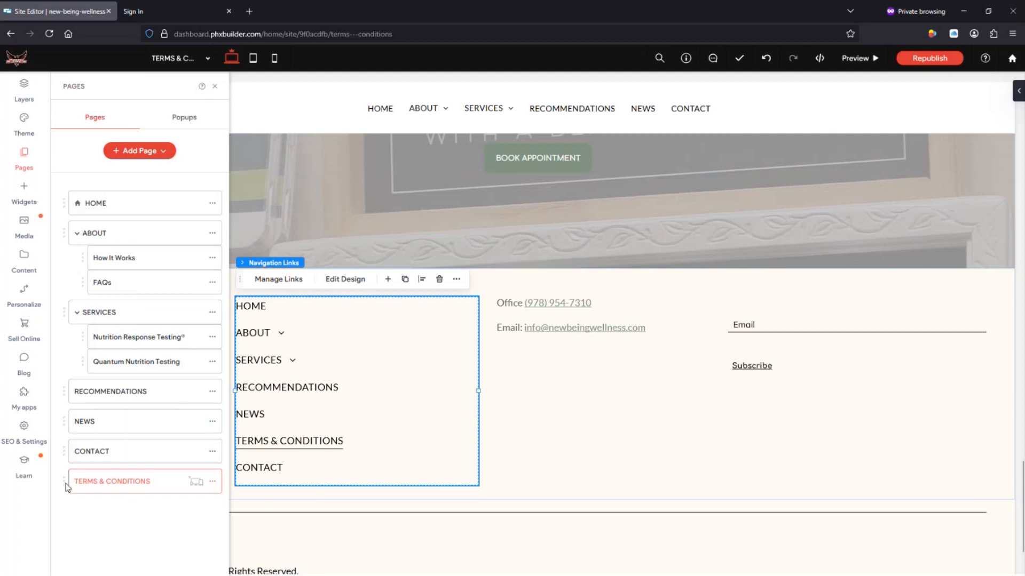
{"action": "mouse_move", "coordinate": [66, 487]}
{"action": "left_mouse_down"}
{"action": "mouse_move", "coordinate": [88, 281]}
{"action": "mouse_move", "coordinate": [67, 516]}
{"action": "mouse_move", "coordinate": [67, 499]}
{"action": "left_mouse_up"}
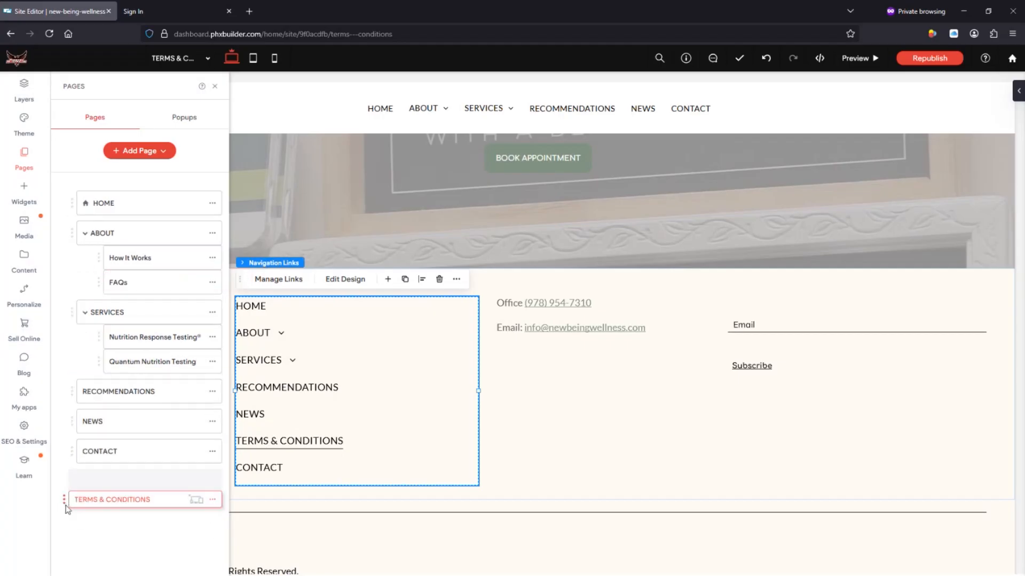
{"action": "left_click", "coordinate": [215, 87]}
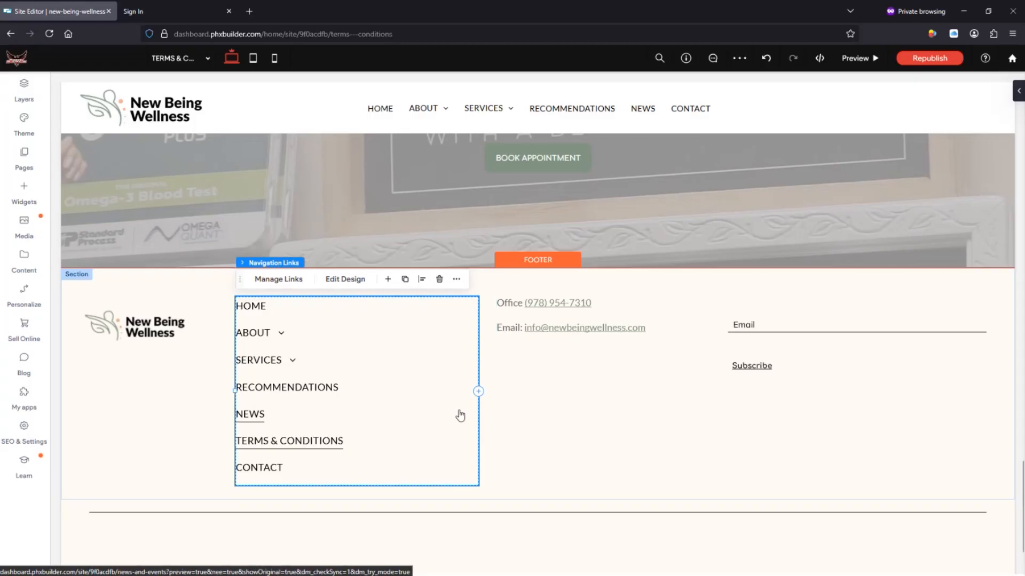
Step: Move the TERMS & CONDITIONS item below CONTACT in the footer navigation and close the navigation content settings
{"action": "left_click", "coordinate": [282, 279]}
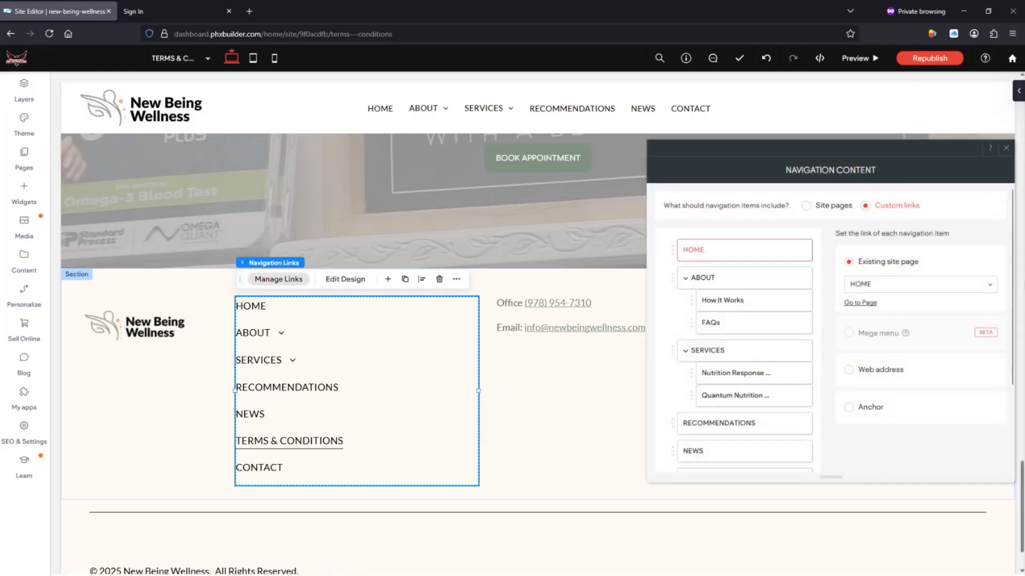
{"action": "scroll", "coordinate": [655, 376], "scroll_direction": "down", "scroll_amount": 3}
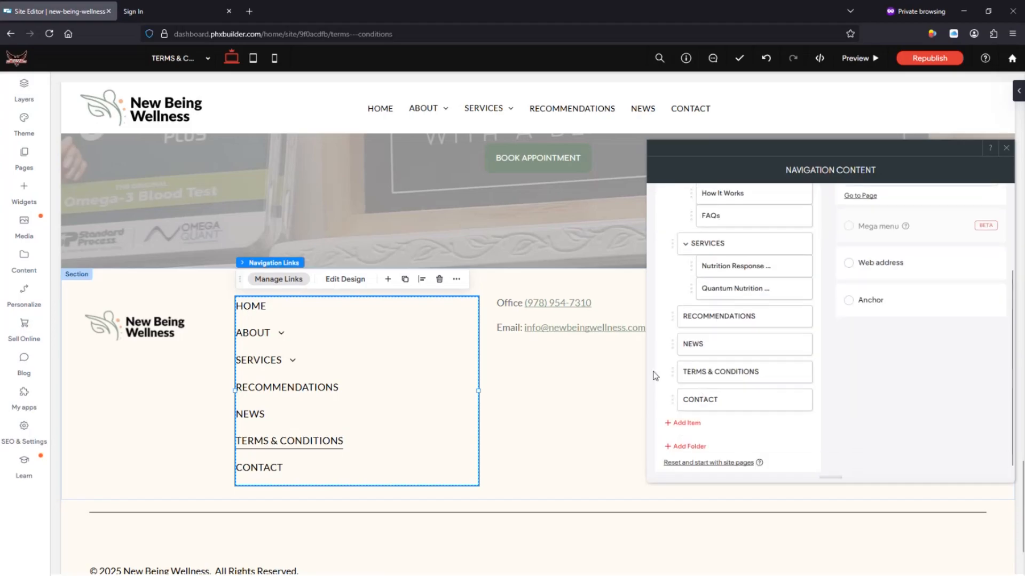
{"action": "left_click_drag", "start_coordinate": [674, 378], "coordinate": [677, 431]}
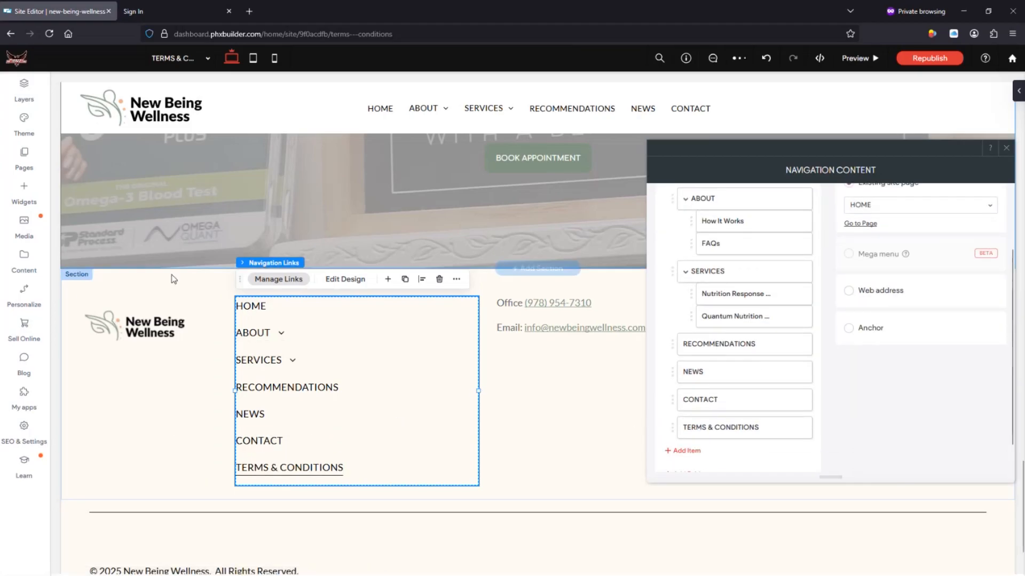
{"action": "left_click", "coordinate": [1006, 148]}
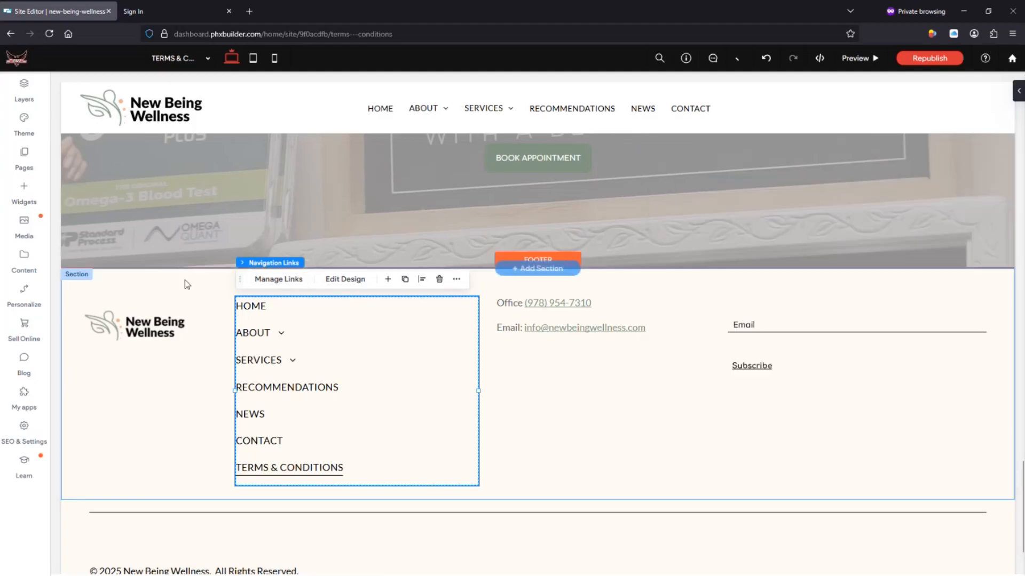
Step: Open the TERMS & CONDITIONS page from the site's page list
{"action": "left_click", "coordinate": [28, 160]}
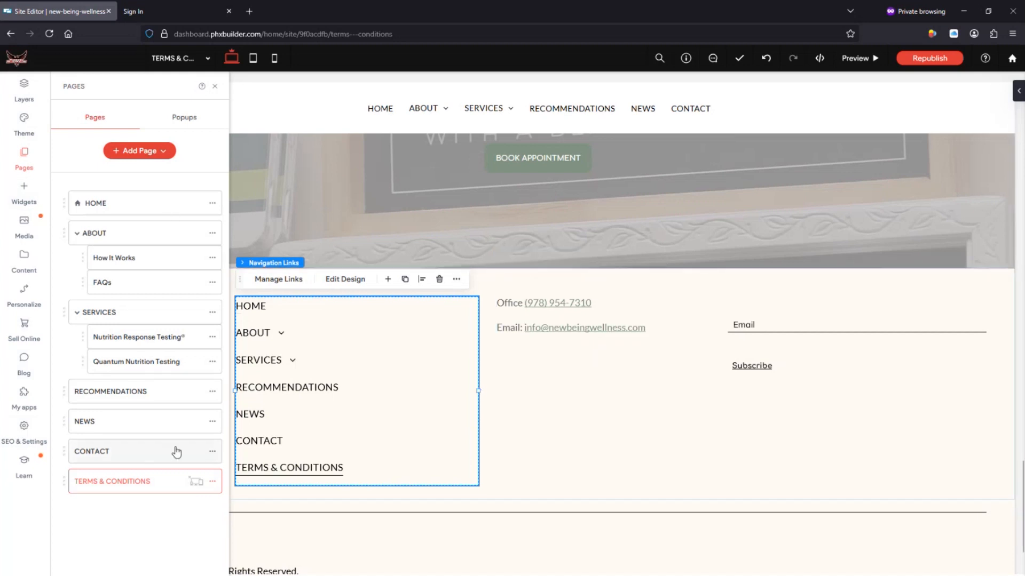
{"action": "left_click", "coordinate": [122, 482]}
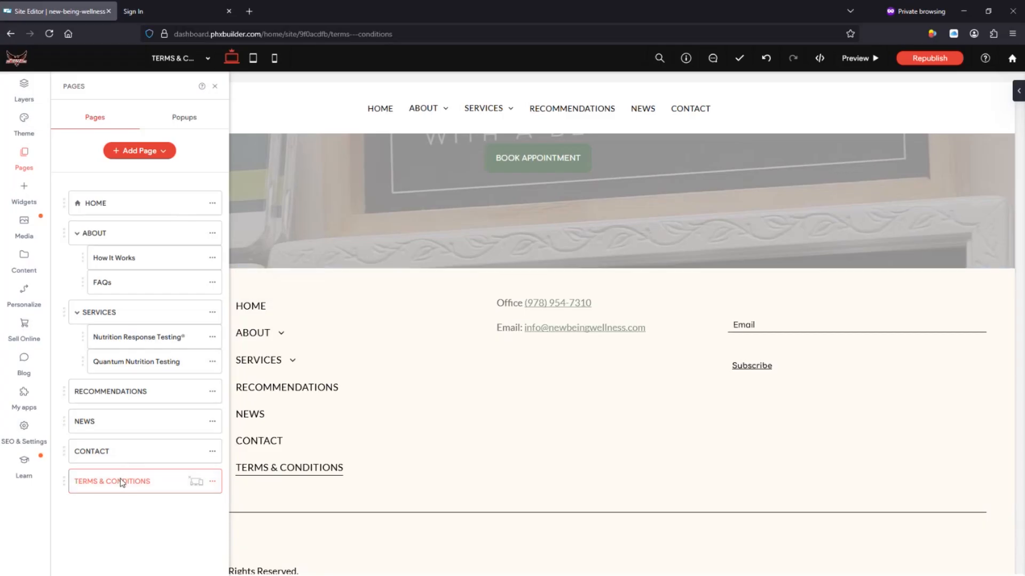